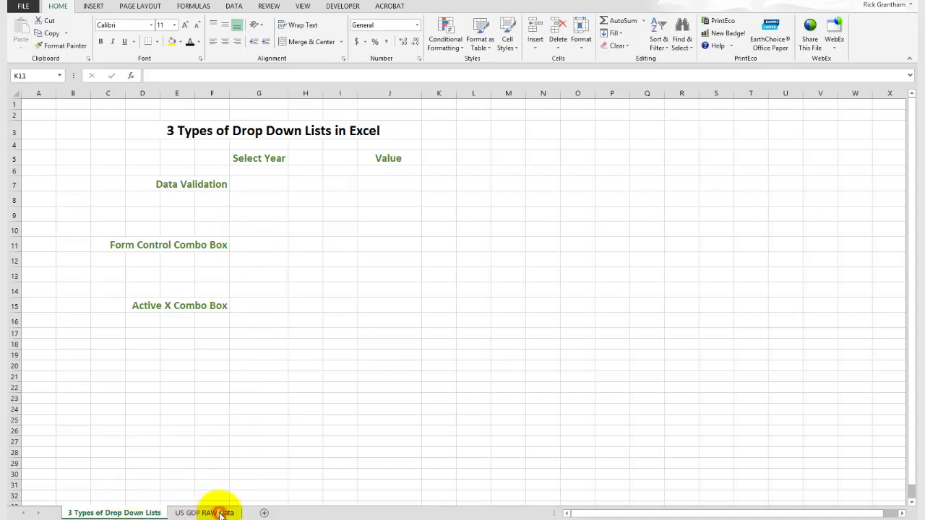
On US GDP RAW Data, name the years in C8:C92 (1929–2013) as the range 'Year'
{"action": "left_click", "coordinate": [221, 513]}
{"action": "left_click", "coordinate": [221, 513]}
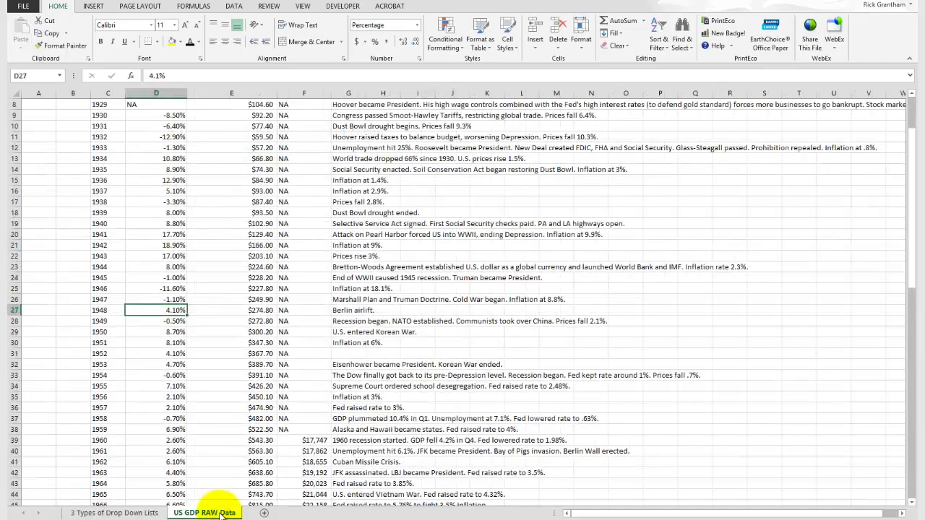
{"action": "left_click_drag", "start_coordinate": [910, 243], "coordinate": [903, 161]}
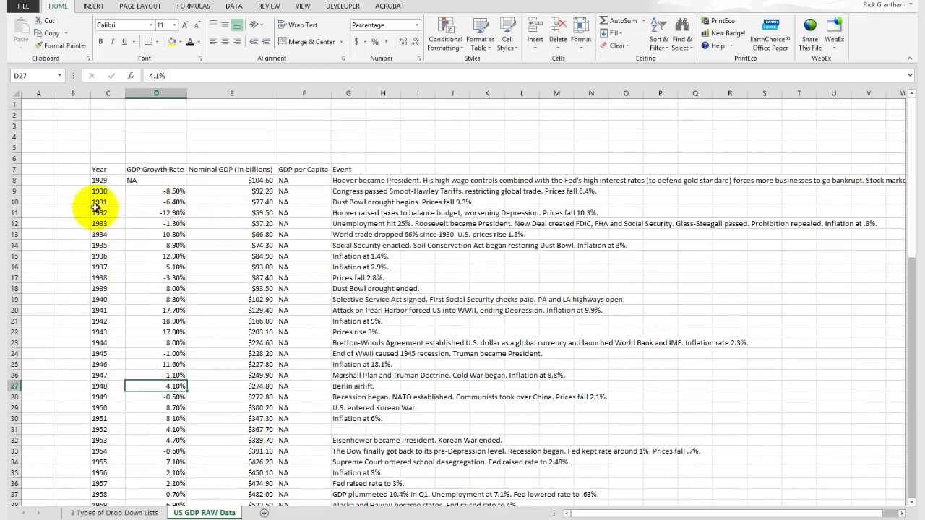
{"action": "left_click_drag", "start_coordinate": [107, 180], "coordinate": [105, 506]}
{"action": "left_click_drag", "start_coordinate": [100, 465], "coordinate": [104, 485]}
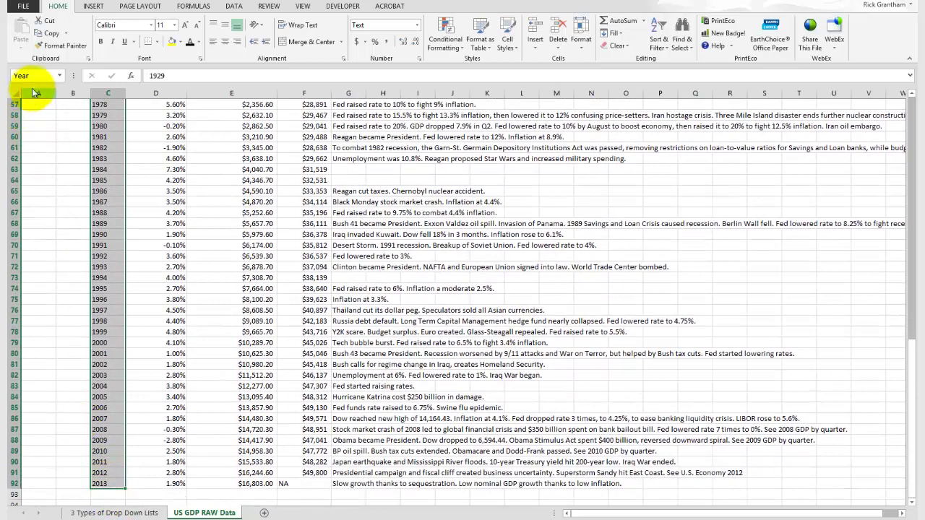
{"action": "left_click", "coordinate": [29, 76]}
{"action": "type", "text": "Year"}
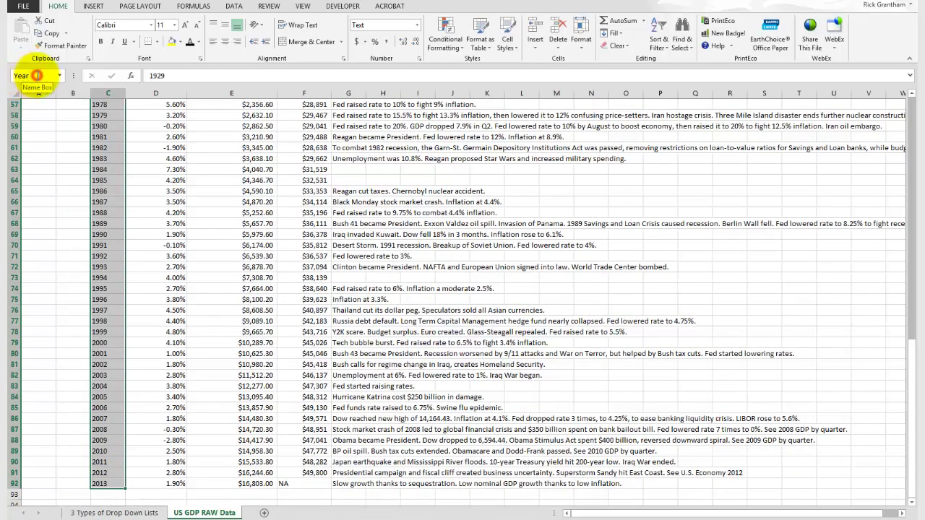
{"action": "double_click", "coordinate": [37, 75]}
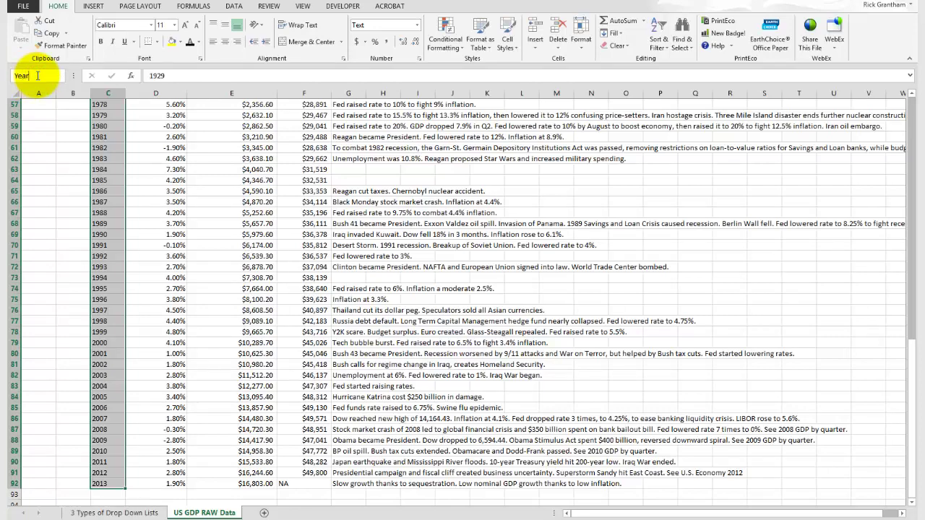
{"action": "key", "text": "Return"}
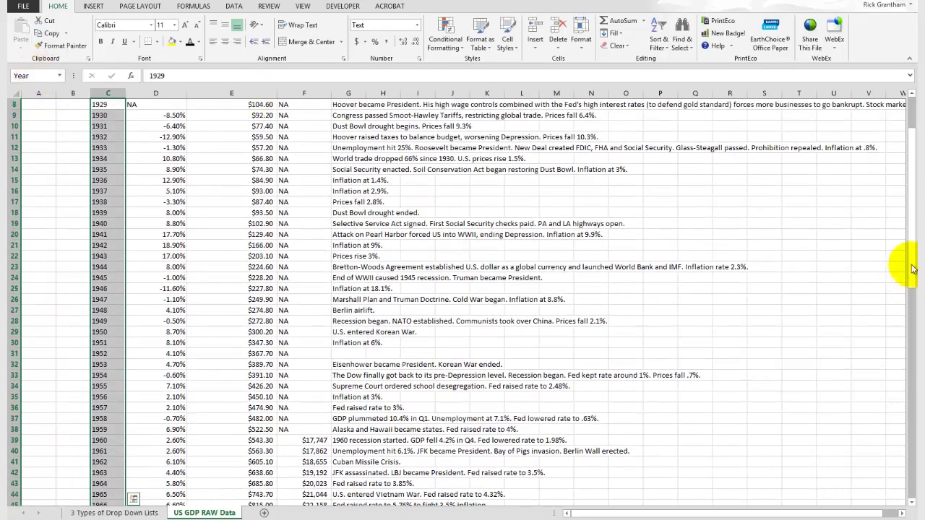
{"action": "left_click_drag", "start_coordinate": [913, 268], "coordinate": [903, 155]}
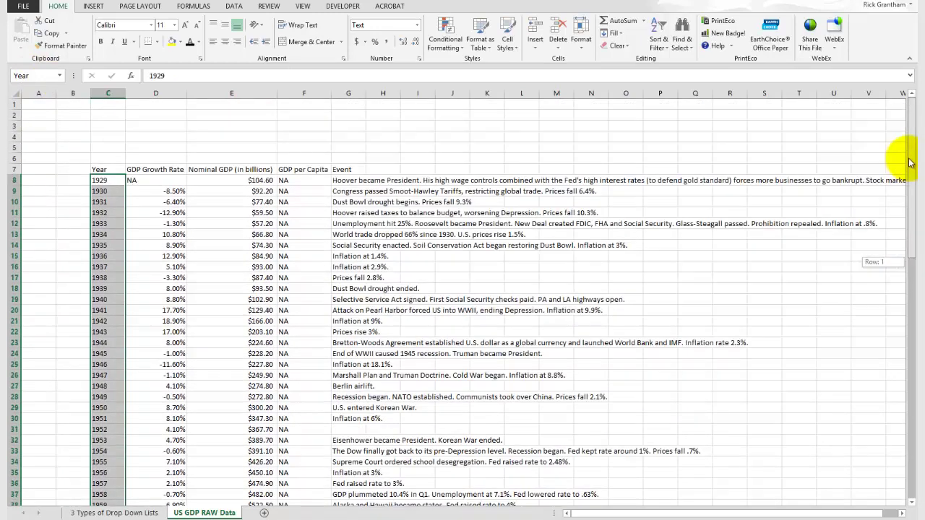
Select G7 on the 3 Types of Drop Down Lists sheet and open Data Validation
{"action": "left_click", "coordinate": [115, 513]}
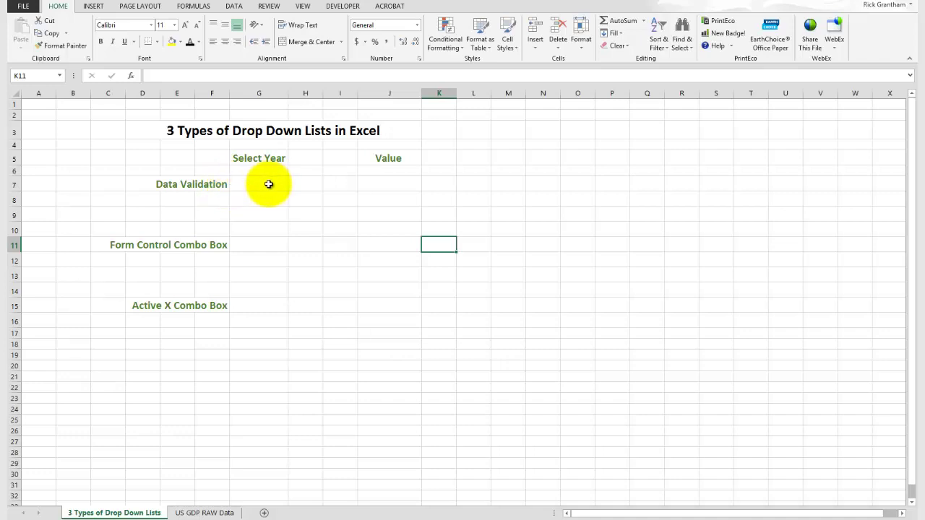
{"action": "left_click", "coordinate": [268, 185]}
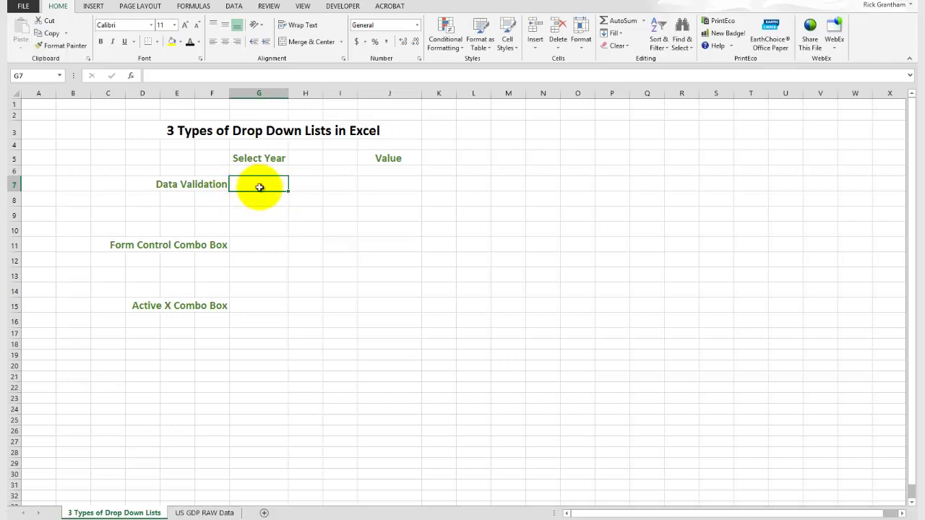
{"action": "left_click", "coordinate": [235, 7]}
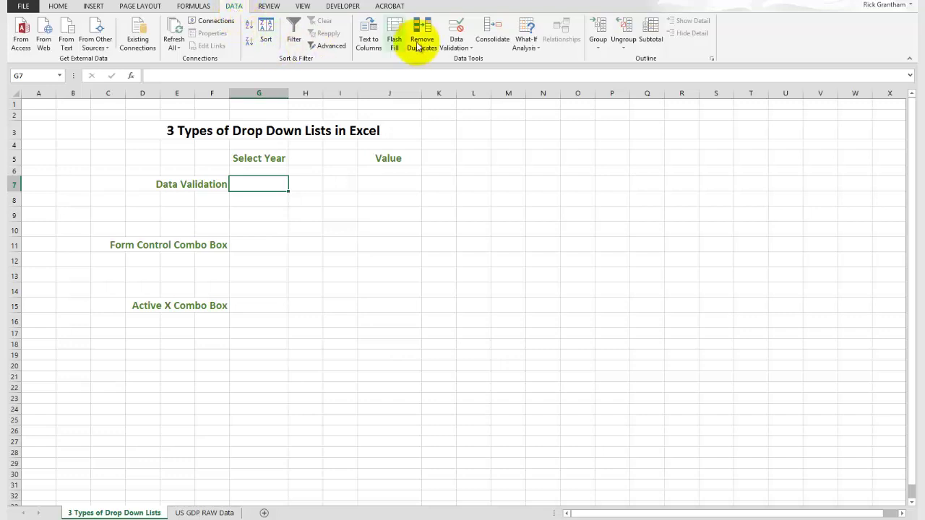
{"action": "left_click", "coordinate": [471, 52]}
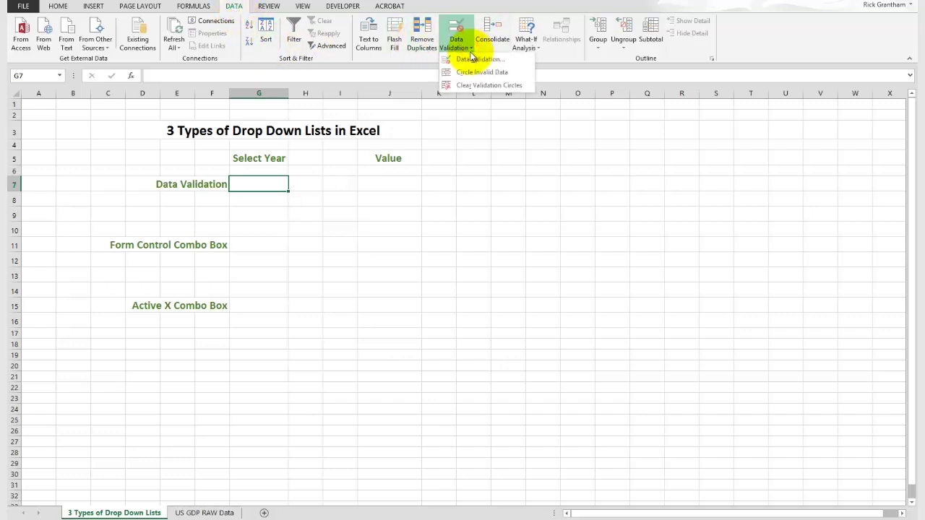
Give G7 a List validation with source =Year
{"action": "left_click", "coordinate": [468, 60]}
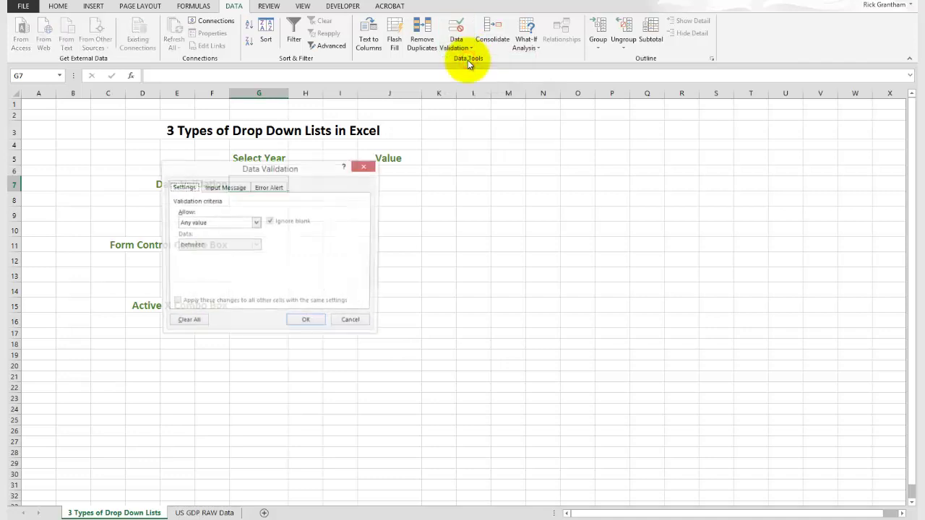
{"action": "left_click", "coordinate": [257, 224]}
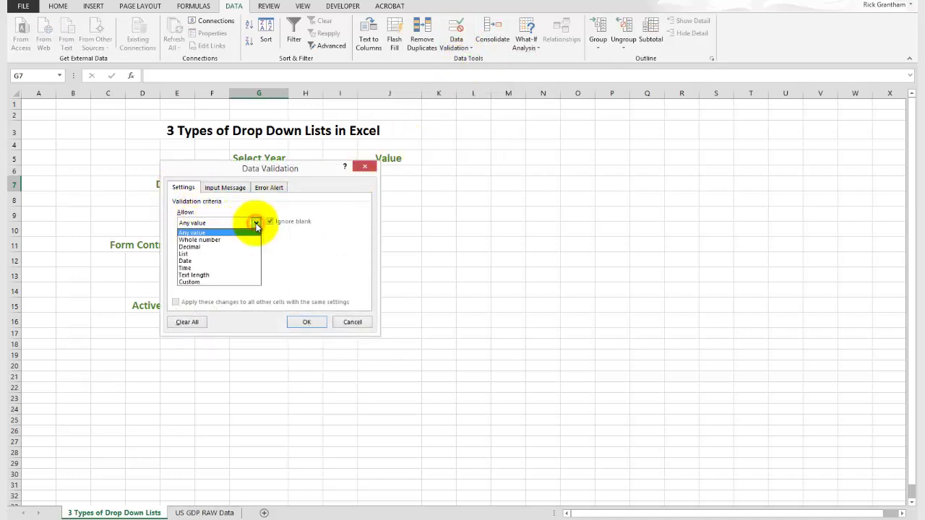
{"action": "left_click", "coordinate": [208, 255]}
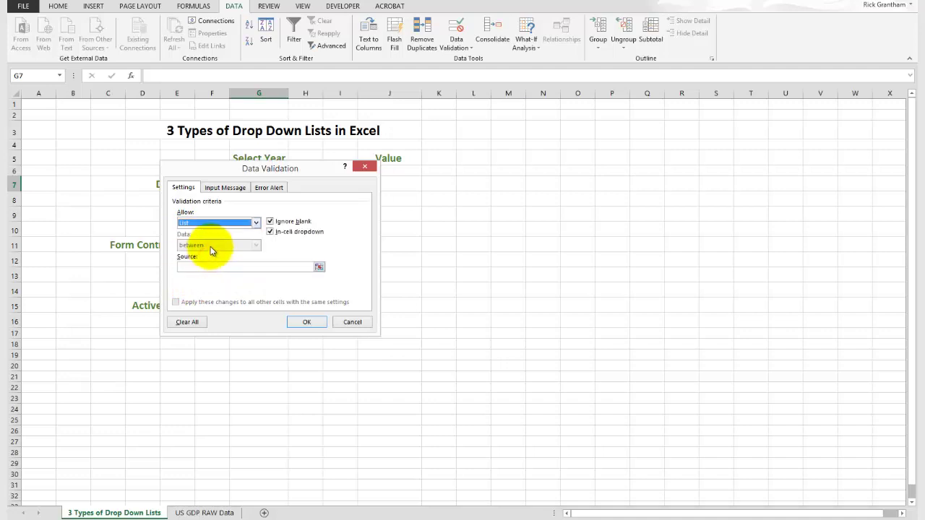
{"action": "left_click", "coordinate": [221, 266]}
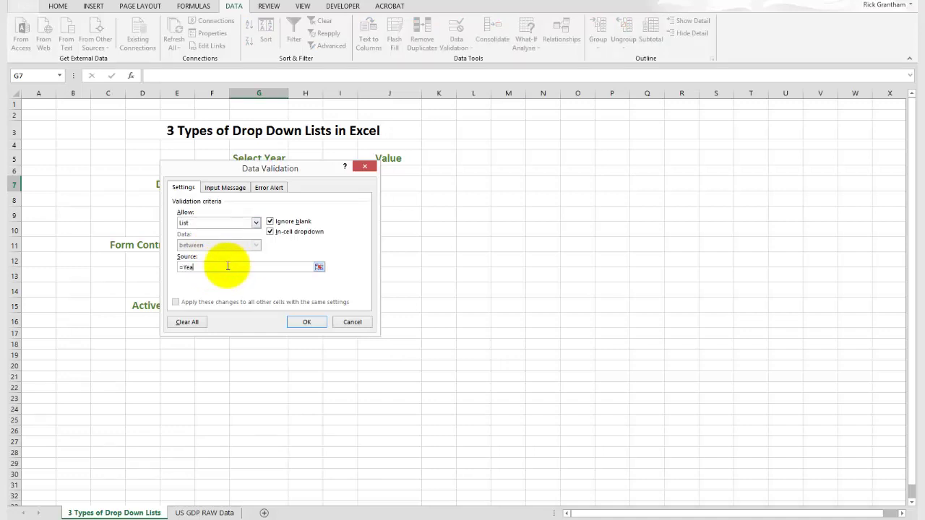
{"action": "left_click", "coordinate": [303, 322]}
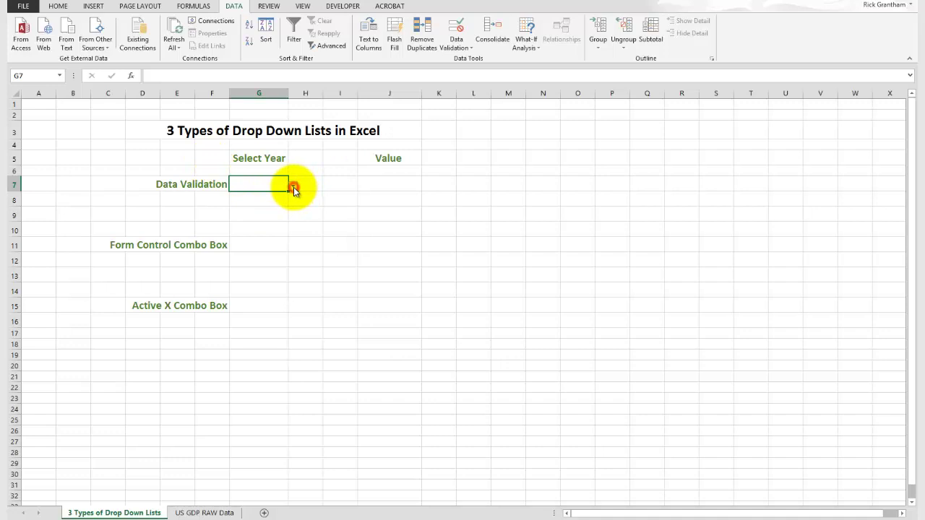
{"action": "left_click", "coordinate": [293, 188]}
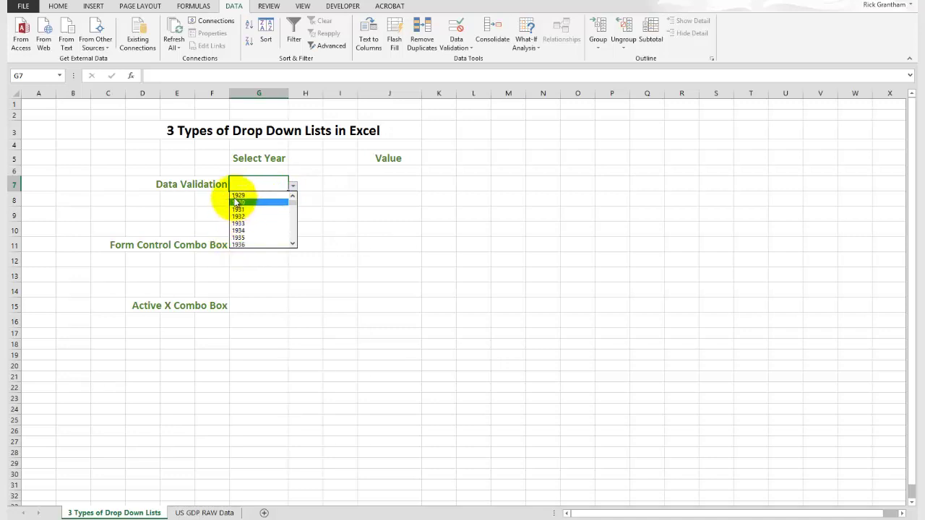
{"action": "mouse_move", "coordinate": [297, 201]}
{"action": "left_mouse_down"}
{"action": "mouse_move", "coordinate": [295, 239]}
{"action": "mouse_move", "coordinate": [296, 203]}
{"action": "left_mouse_up"}
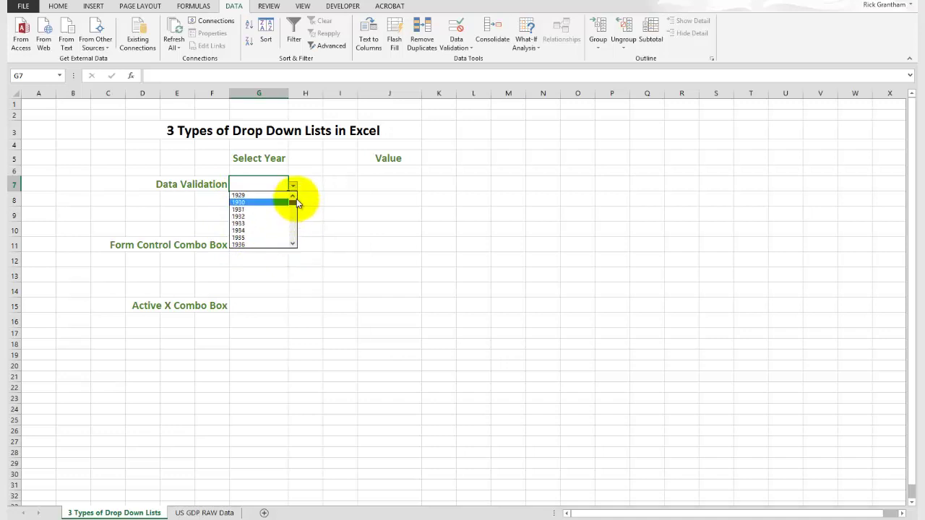
{"action": "left_click_drag", "start_coordinate": [297, 208], "coordinate": [294, 188]}
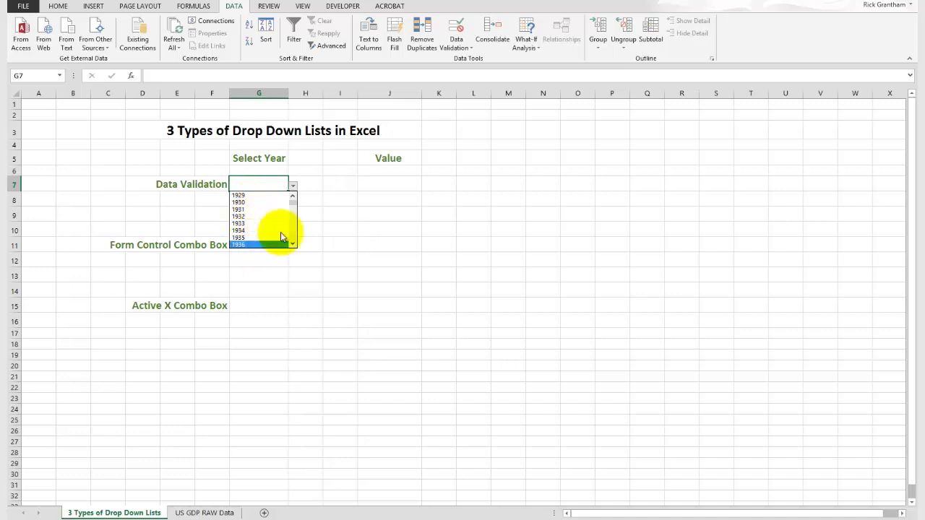
{"action": "mouse_move", "coordinate": [295, 208]}
{"action": "left_mouse_down"}
{"action": "mouse_move", "coordinate": [294, 216]}
{"action": "mouse_move", "coordinate": [296, 205]}
{"action": "left_mouse_up"}
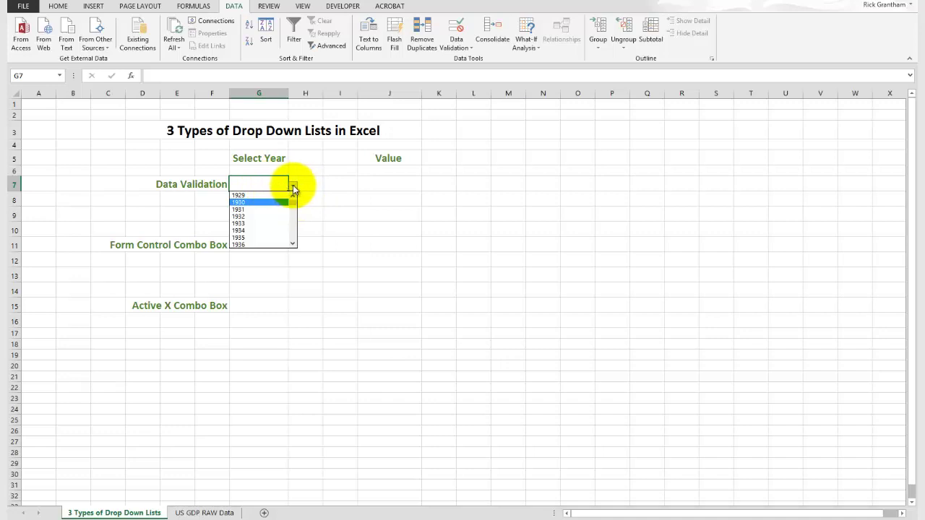
{"action": "key", "text": "Escape"}
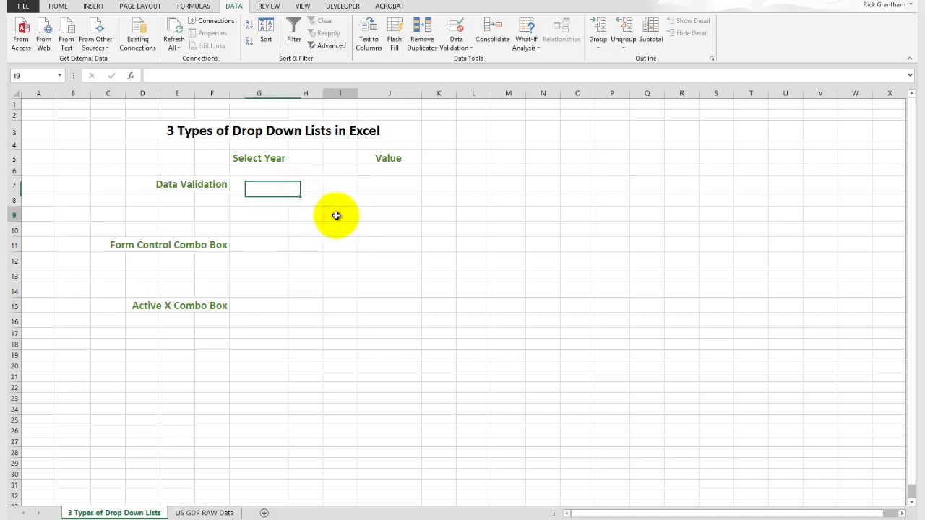
{"action": "left_click", "coordinate": [336, 216]}
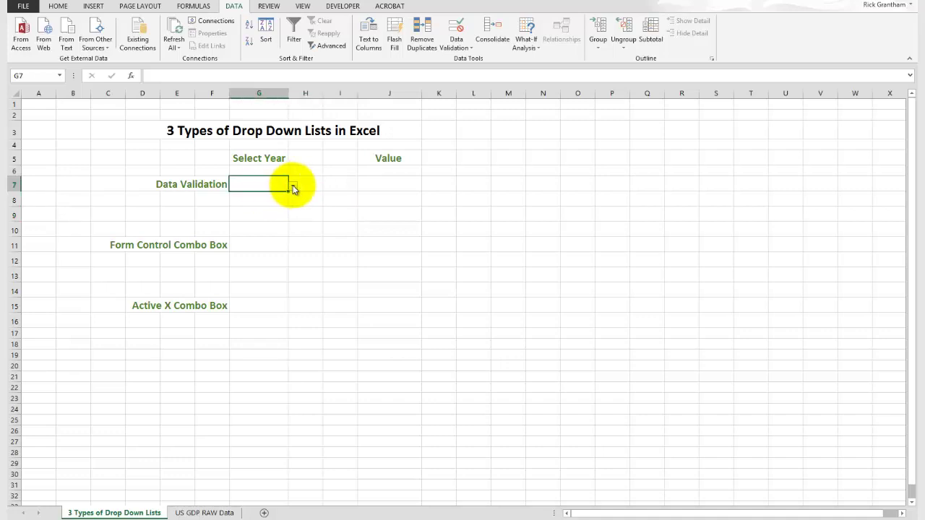
Choose 1933 in G7 and enter =+G7 in J7 so it shows 1933
{"action": "left_click", "coordinate": [293, 186]}
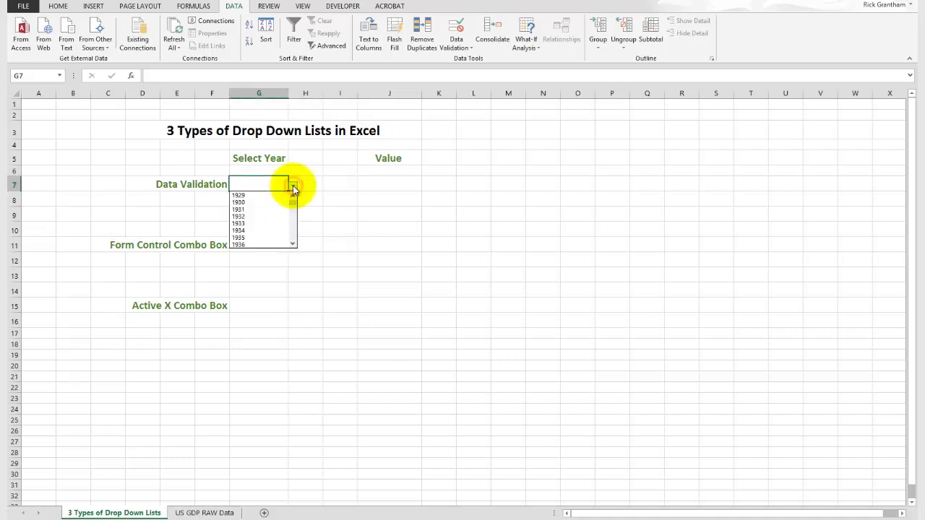
{"action": "left_click", "coordinate": [242, 223]}
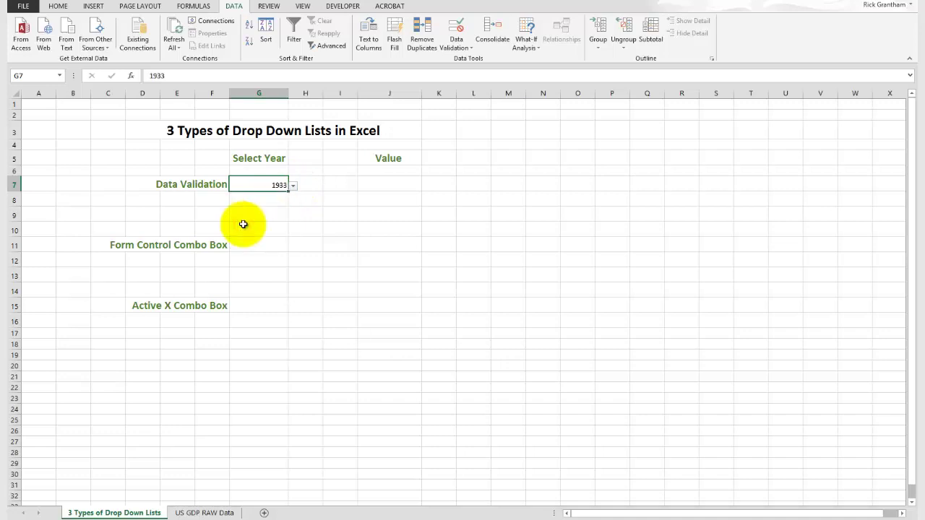
{"action": "left_click", "coordinate": [385, 182]}
{"action": "type", "text": "+"}
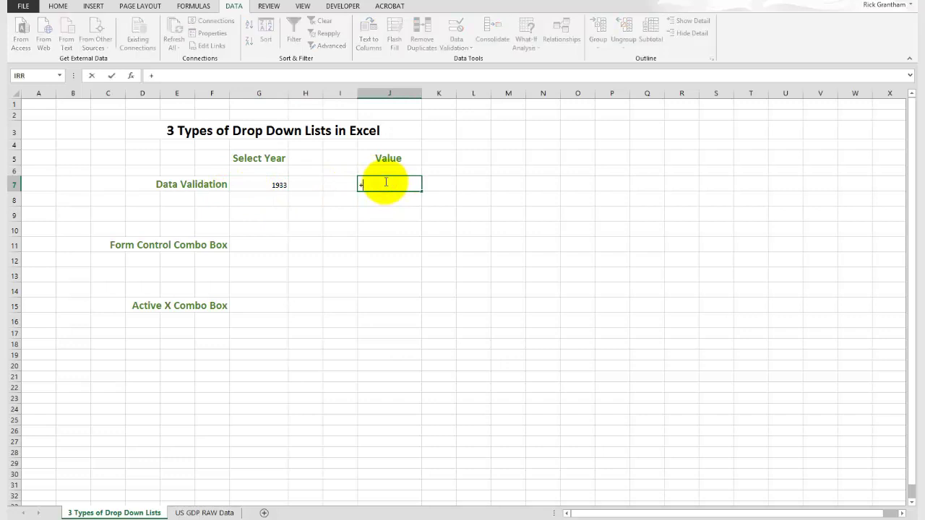
{"action": "key", "text": "Left"}
{"action": "key", "text": "Left"}
{"action": "key", "text": "Left"}
{"action": "key", "text": "Return"}
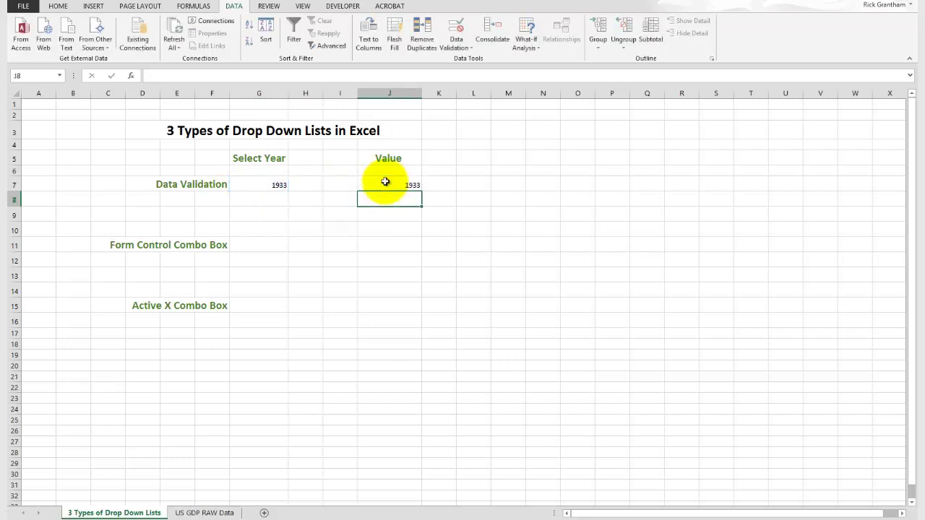
{"action": "left_click", "coordinate": [385, 182]}
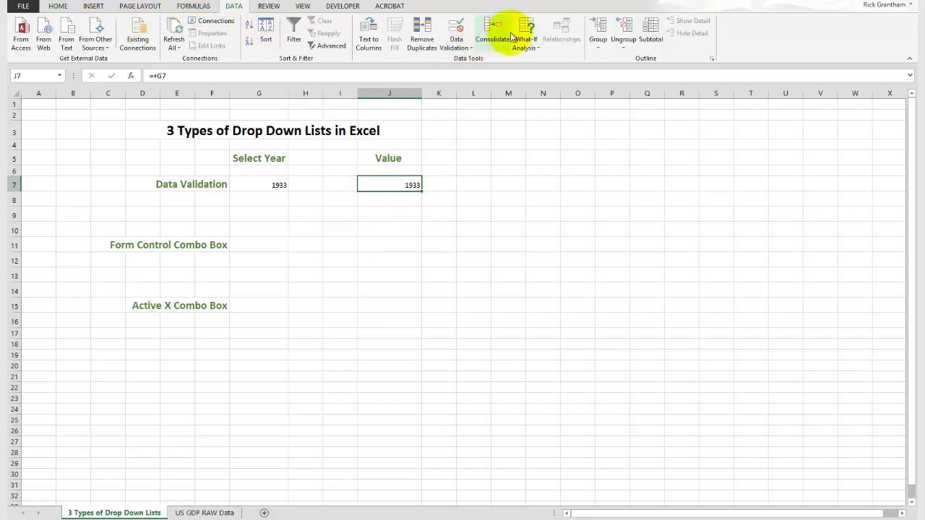
Reopen the Data Validation settings for G7, which now holds 1933
{"action": "left_click", "coordinate": [470, 45]}
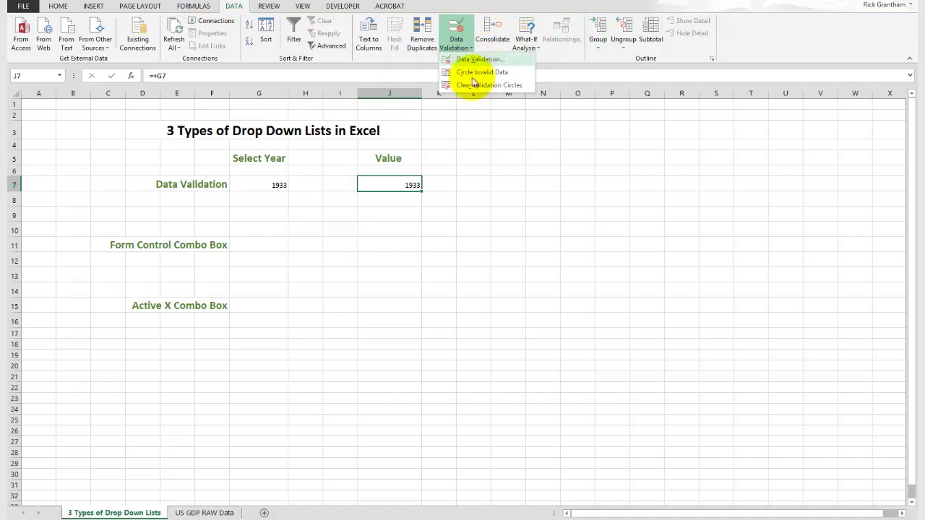
{"action": "left_click", "coordinate": [475, 206]}
{"action": "left_click", "coordinate": [278, 184]}
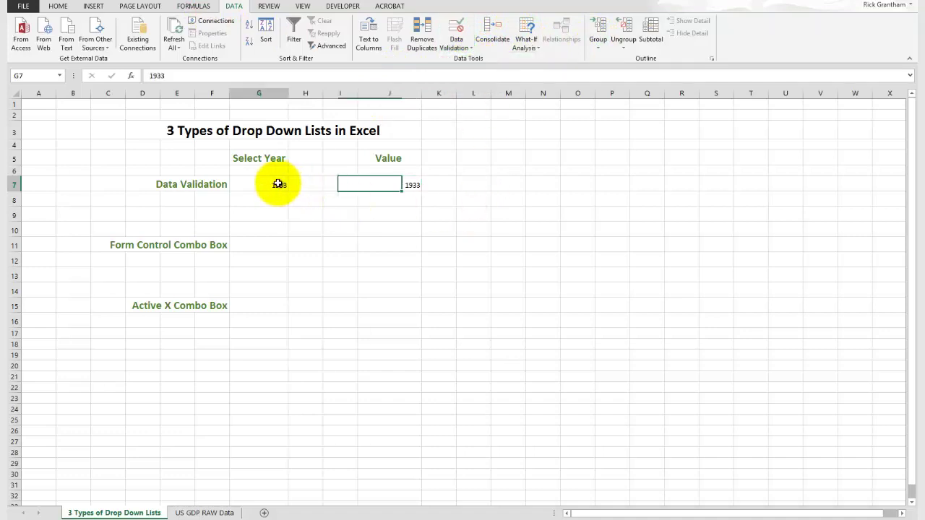
{"action": "left_click", "coordinate": [469, 47]}
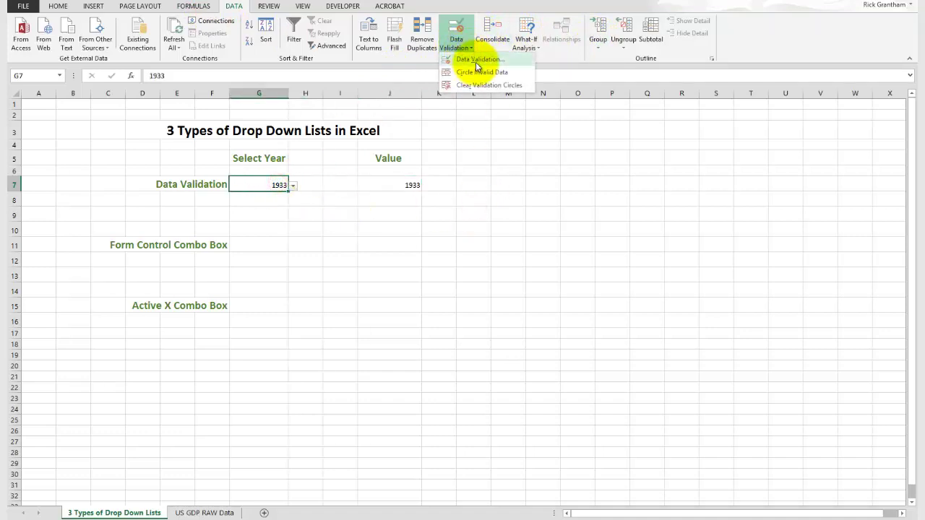
{"action": "left_click", "coordinate": [475, 62]}
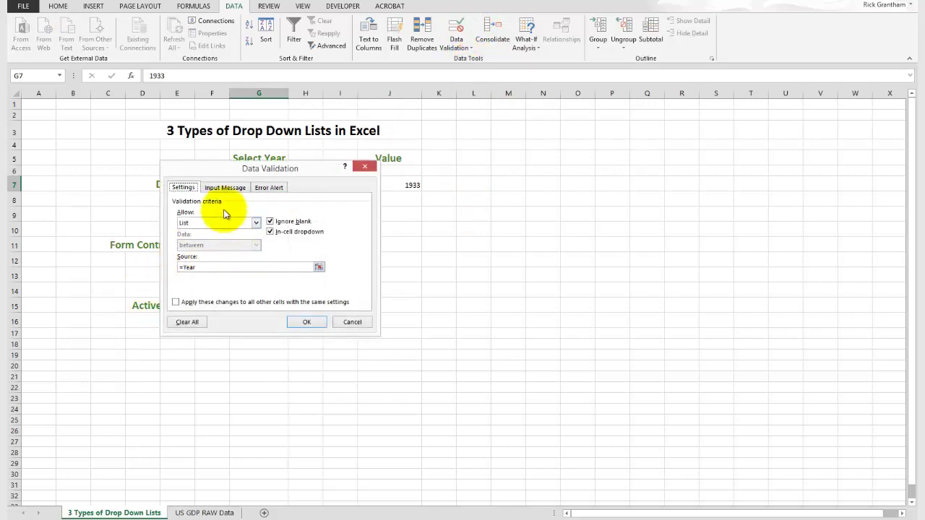
Set G7's input message title and text both to 'Input Year'
{"action": "left_click", "coordinate": [225, 188]}
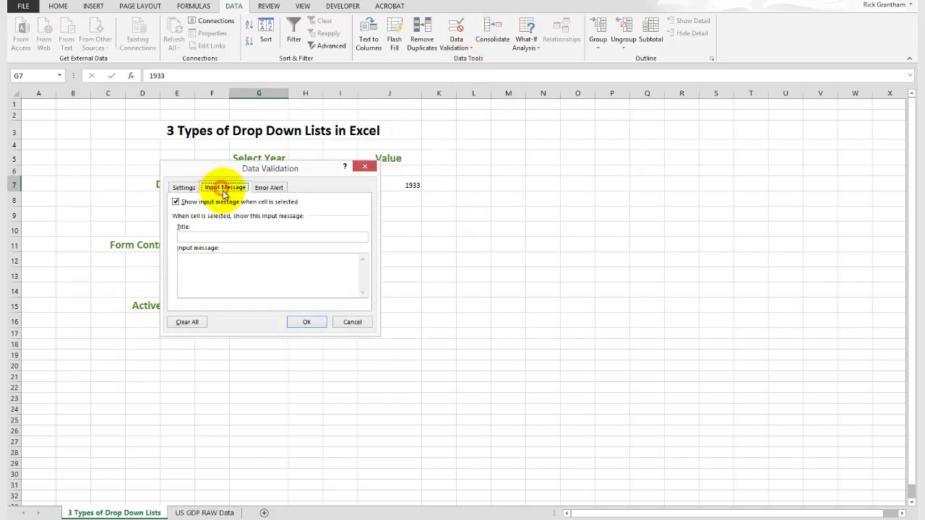
{"action": "left_click", "coordinate": [206, 239]}
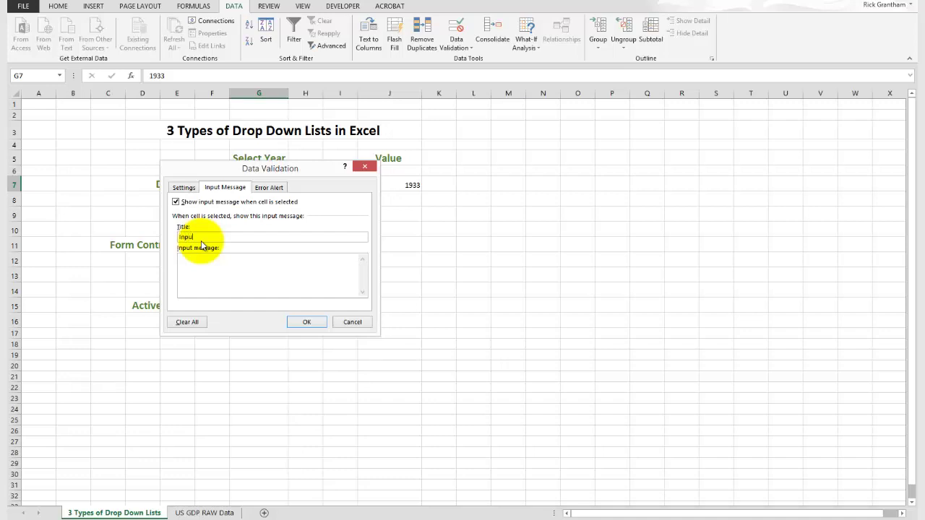
{"action": "type", "text": "Input Year"}
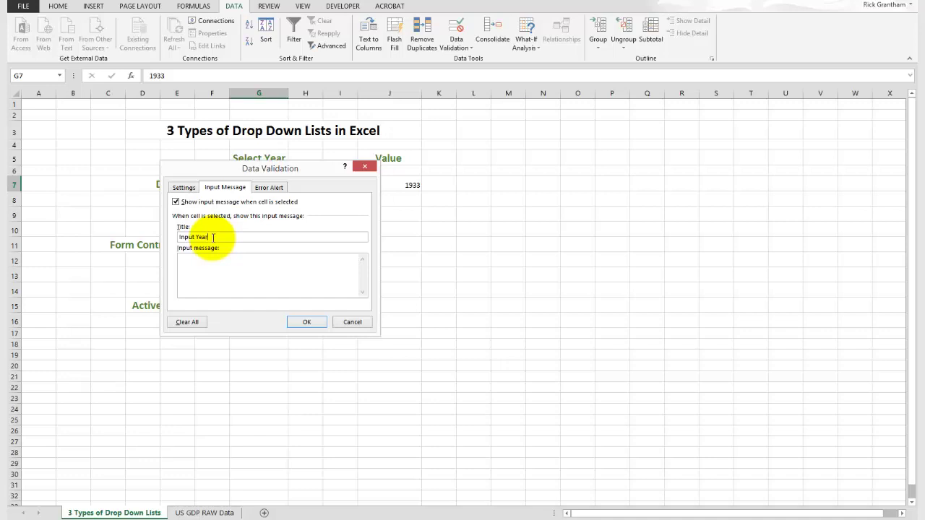
{"action": "left_click_drag", "start_coordinate": [212, 237], "coordinate": [154, 231]}
{"action": "key", "text": "ctrl+c"}
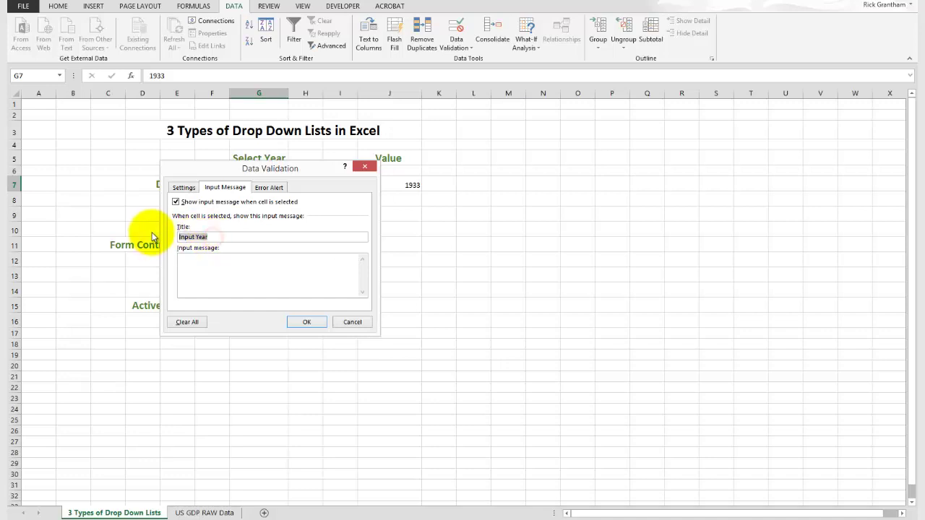
{"action": "left_click", "coordinate": [211, 266]}
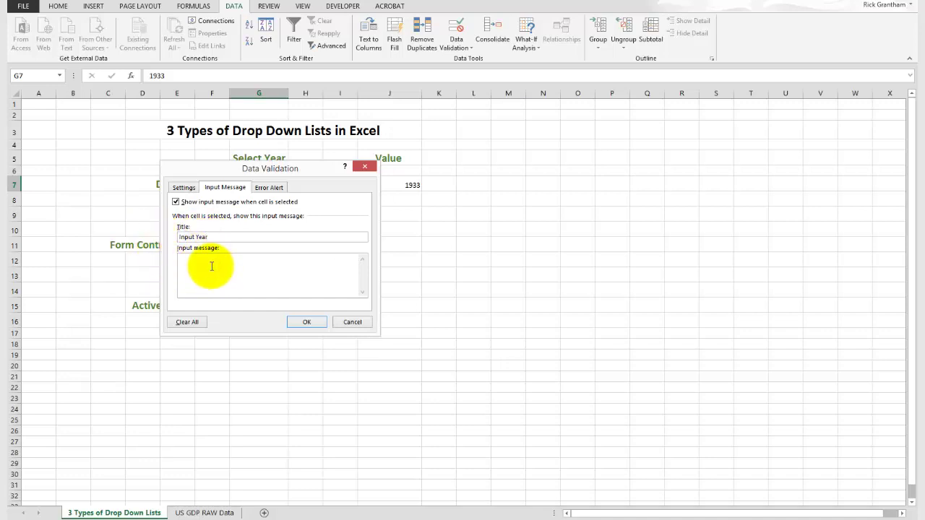
{"action": "key", "text": "ctrl+v"}
{"action": "left_click", "coordinate": [269, 187]}
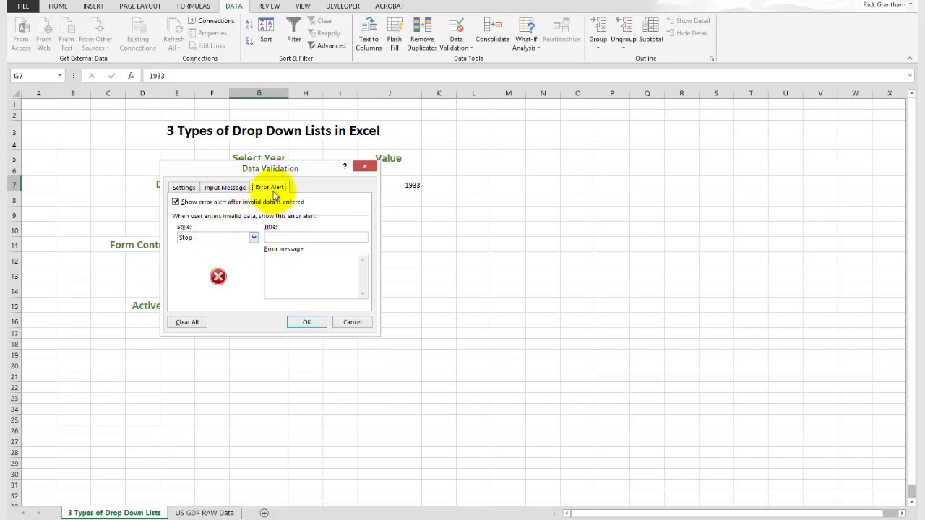
Set G7's Stop error alert title and message both to 'Your messing up'
{"action": "left_click", "coordinate": [292, 237]}
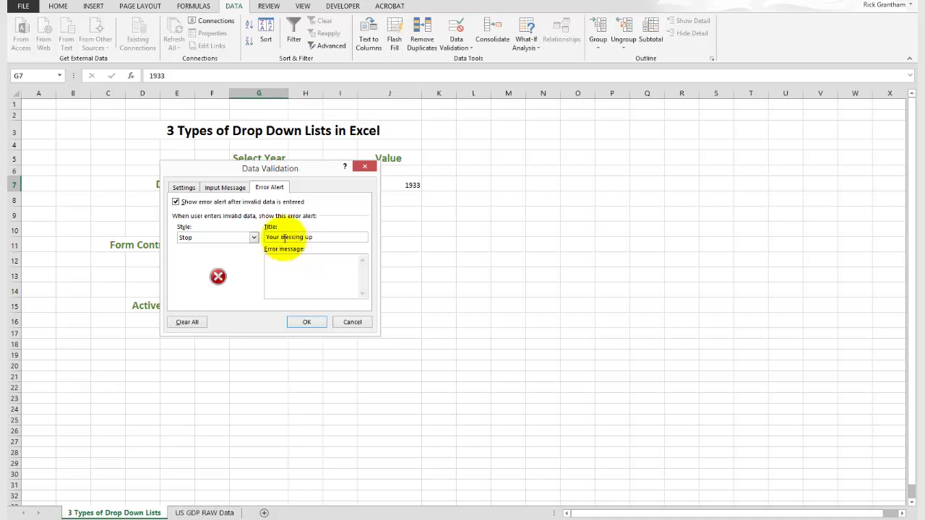
{"action": "left_click", "coordinate": [314, 237]}
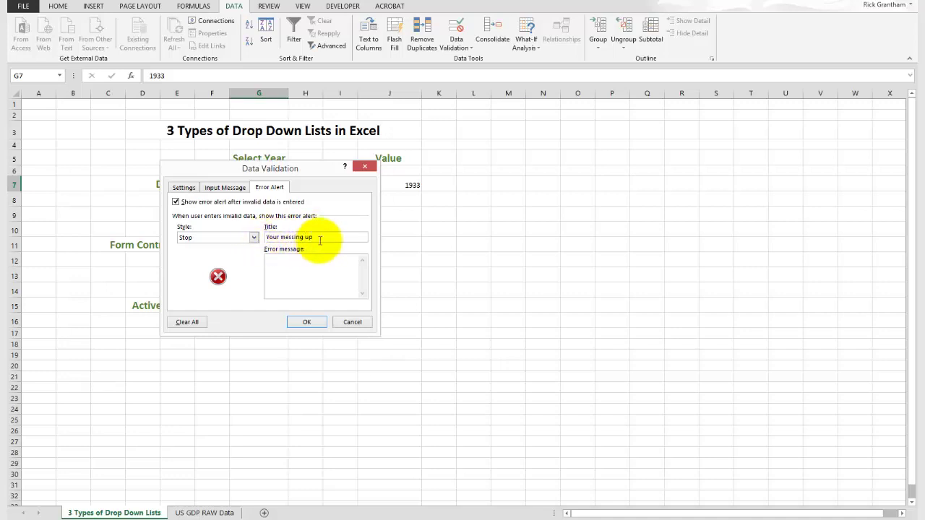
{"action": "left_click_drag", "start_coordinate": [317, 237], "coordinate": [238, 237]}
{"action": "key", "text": "ctrl+c"}
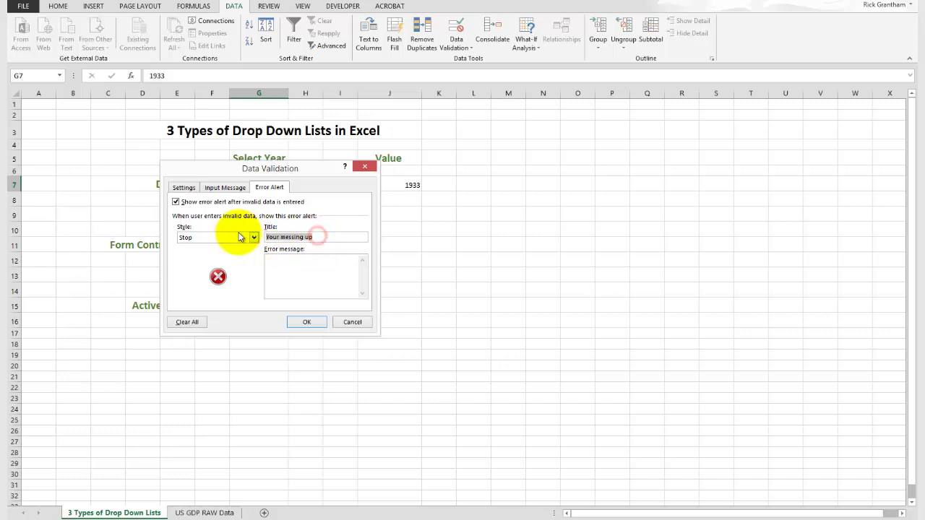
{"action": "left_click", "coordinate": [295, 261]}
{"action": "key", "text": "ctrl+v"}
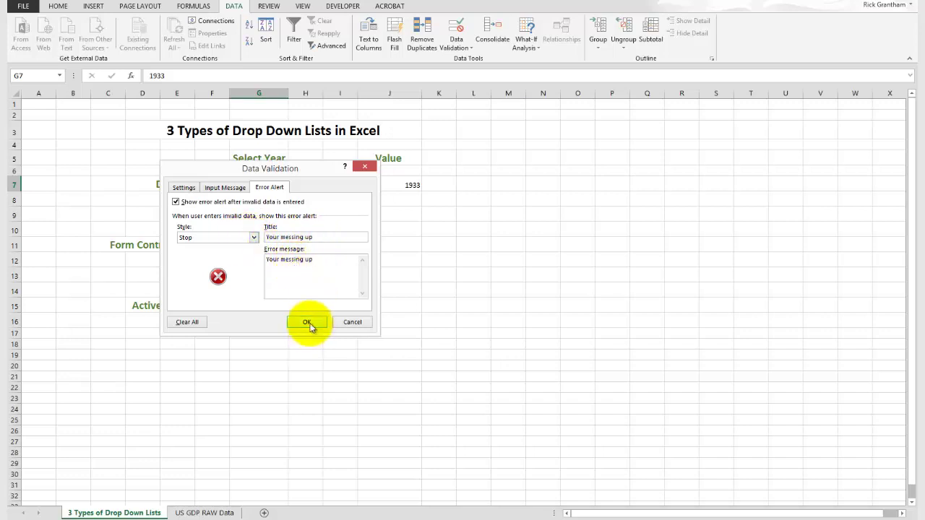
{"action": "left_click", "coordinate": [306, 322]}
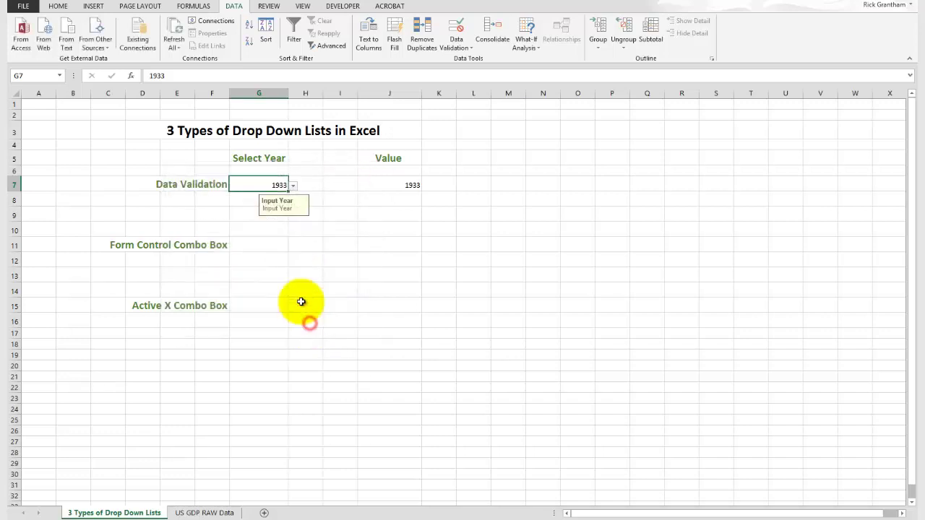
{"action": "left_click", "coordinate": [293, 185]}
{"action": "left_click", "coordinate": [255, 181]}
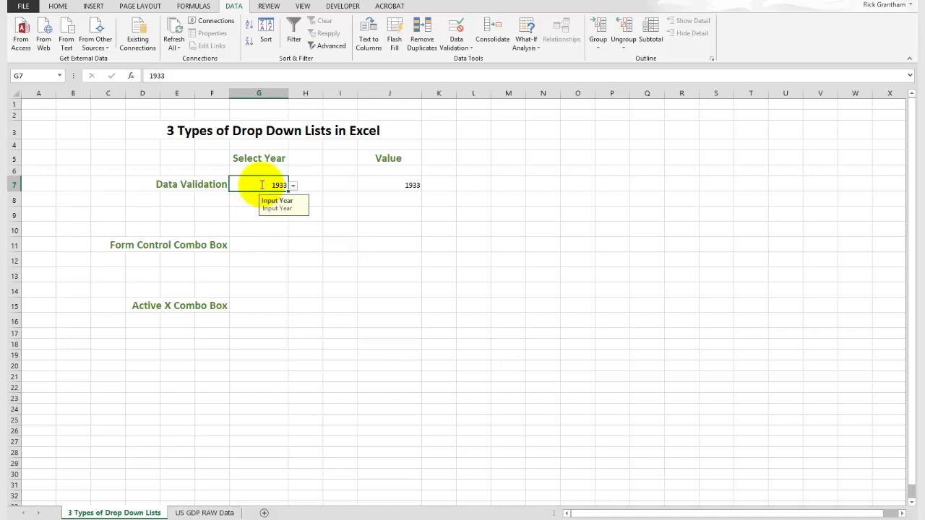
{"action": "type", "text": "14"}
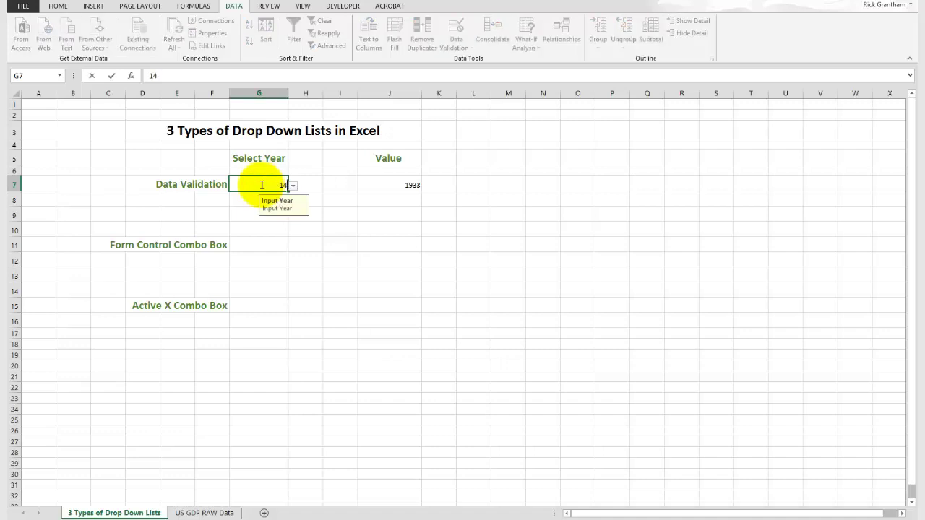
{"action": "type", "text": "96"}
{"action": "key", "text": "Return"}
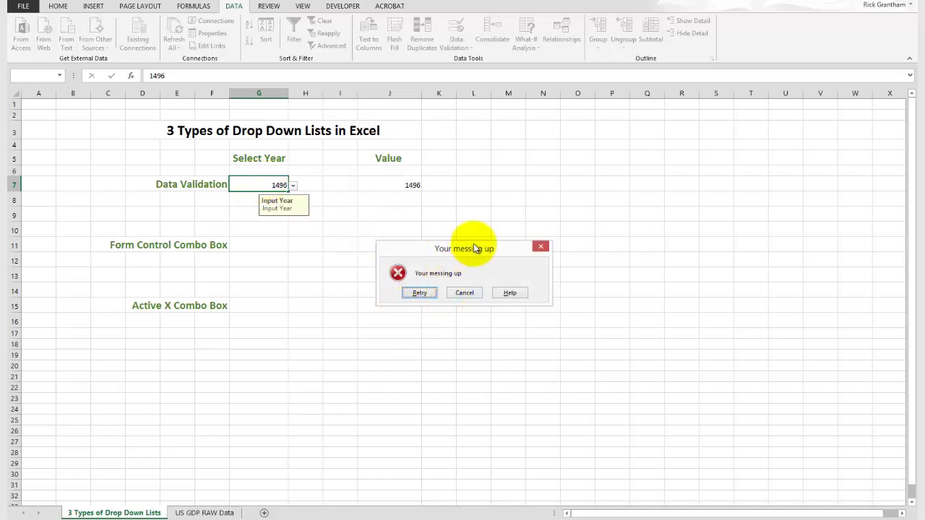
{"action": "left_click", "coordinate": [471, 292]}
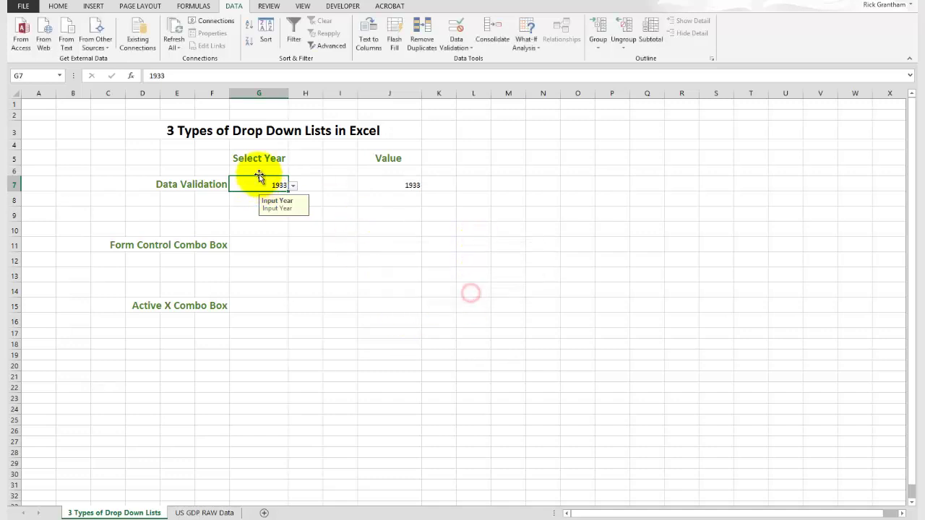
Select G11 and turn off the Developer tab in the Customize Ribbon options
{"action": "left_click", "coordinate": [264, 246]}
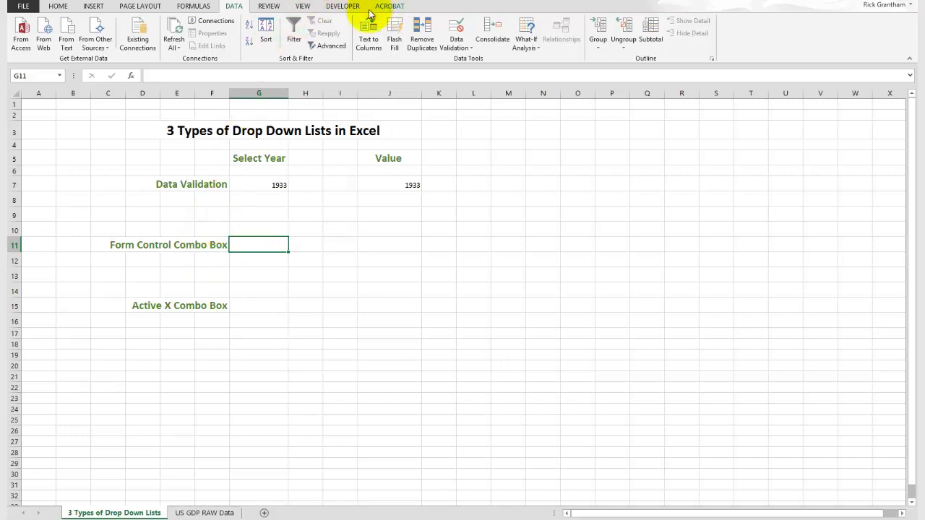
{"action": "left_click", "coordinate": [343, 7]}
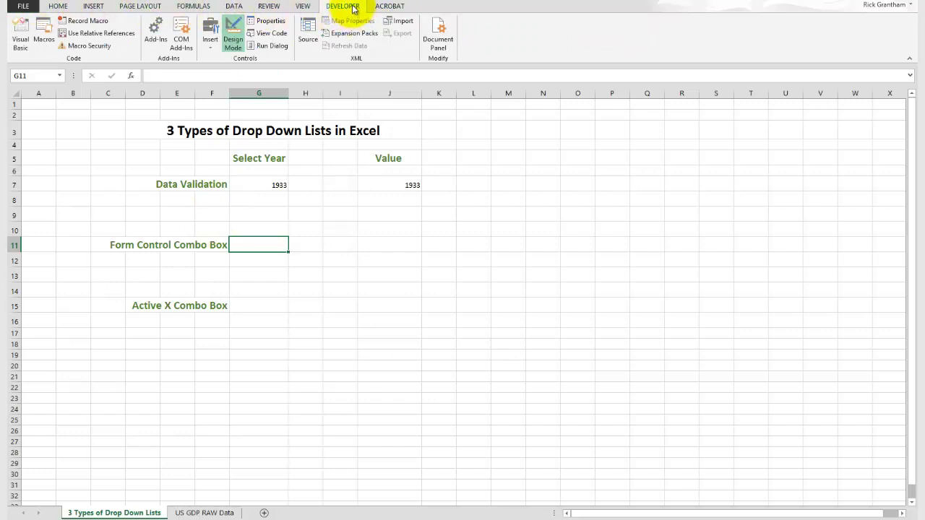
{"action": "left_click", "coordinate": [23, 6]}
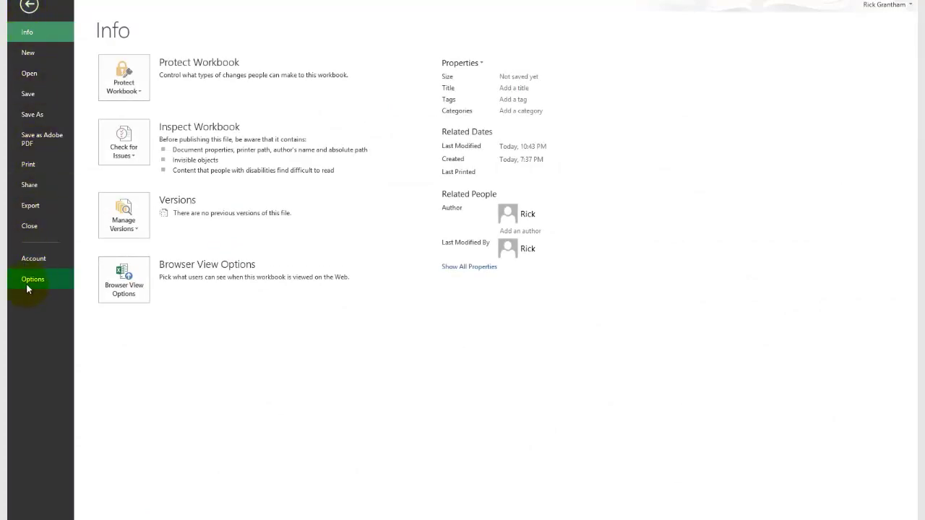
{"action": "left_click", "coordinate": [33, 281]}
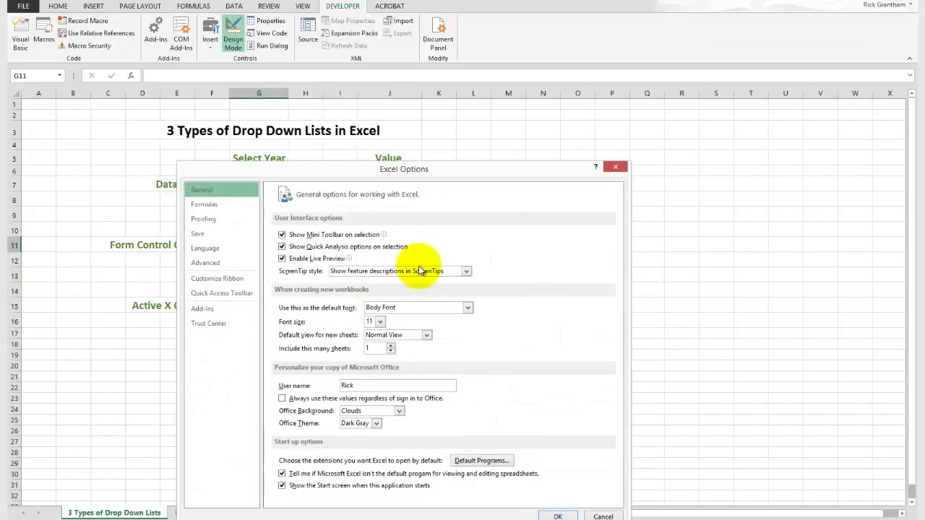
{"action": "left_click", "coordinate": [212, 280]}
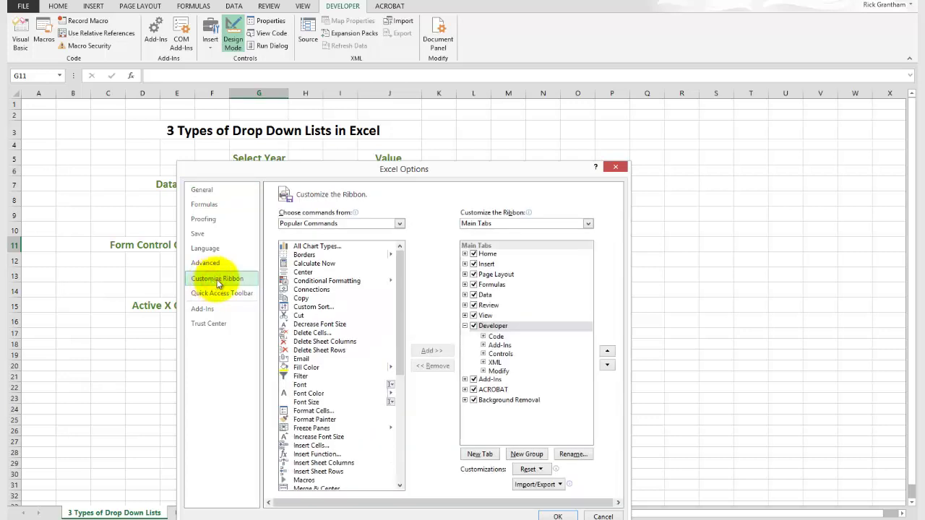
{"action": "left_click", "coordinate": [466, 326]}
{"action": "left_click", "coordinate": [475, 327]}
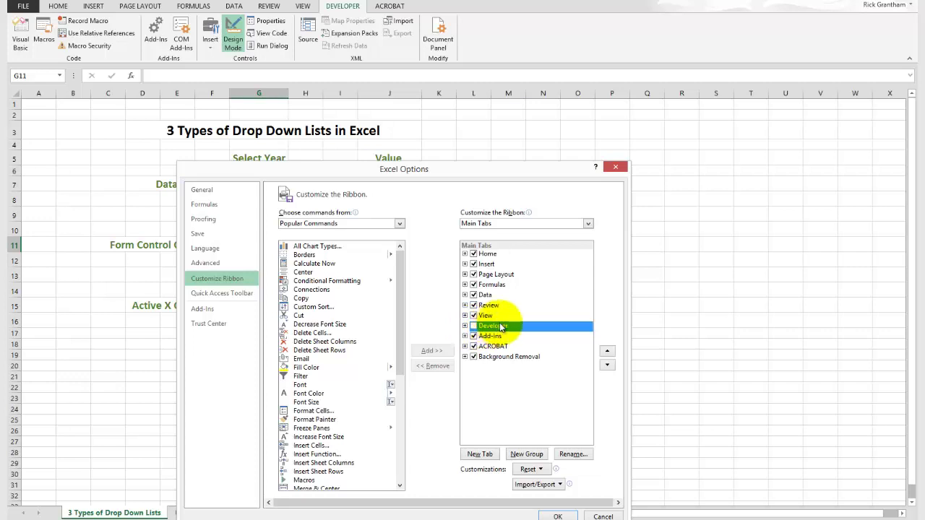
{"action": "left_click", "coordinate": [473, 326]}
{"action": "left_click", "coordinate": [557, 517]}
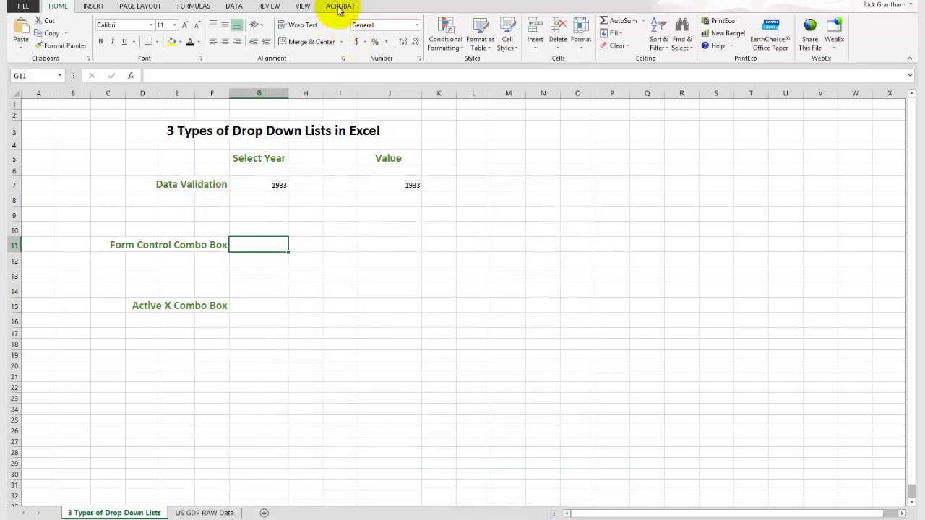
Turn the Developer tab back on in the Customize Ribbon options
{"action": "left_click", "coordinate": [22, 7]}
{"action": "left_click", "coordinate": [33, 279]}
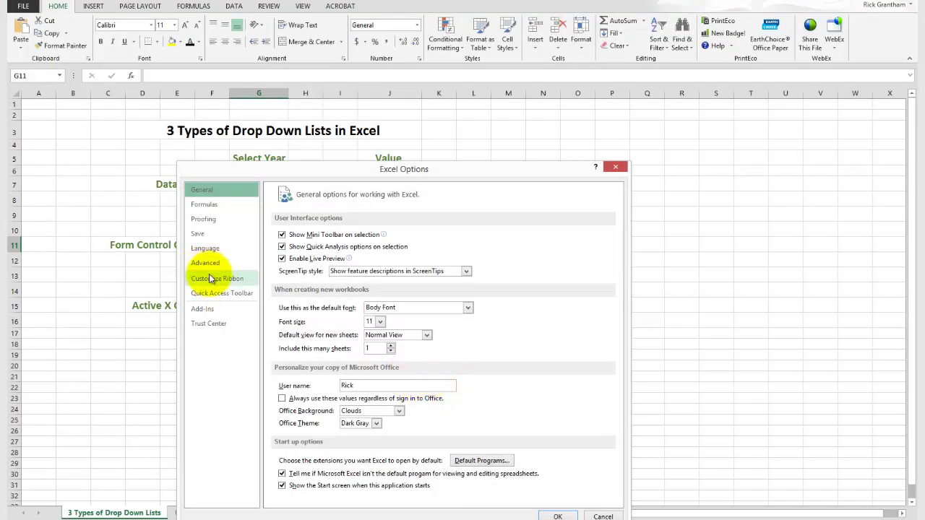
{"action": "left_click", "coordinate": [216, 279]}
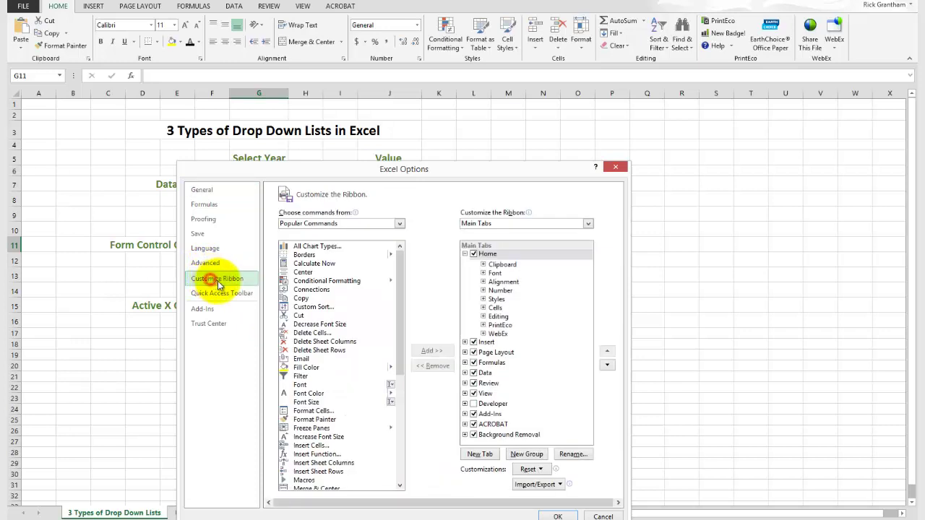
{"action": "left_click", "coordinate": [473, 404]}
{"action": "left_click", "coordinate": [557, 516]}
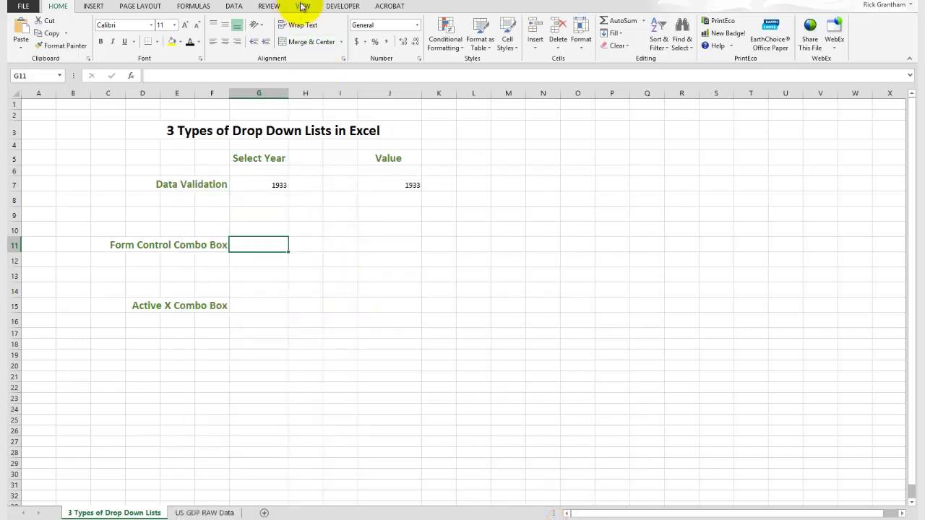
Draw a Form Control combo box over G11 and widen it slightly
{"action": "left_click", "coordinate": [345, 7]}
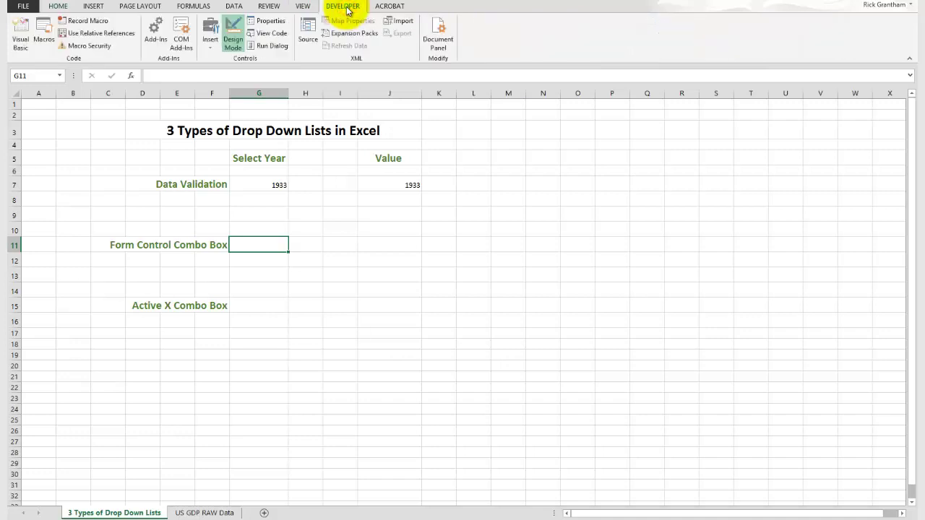
{"action": "left_click", "coordinate": [212, 47]}
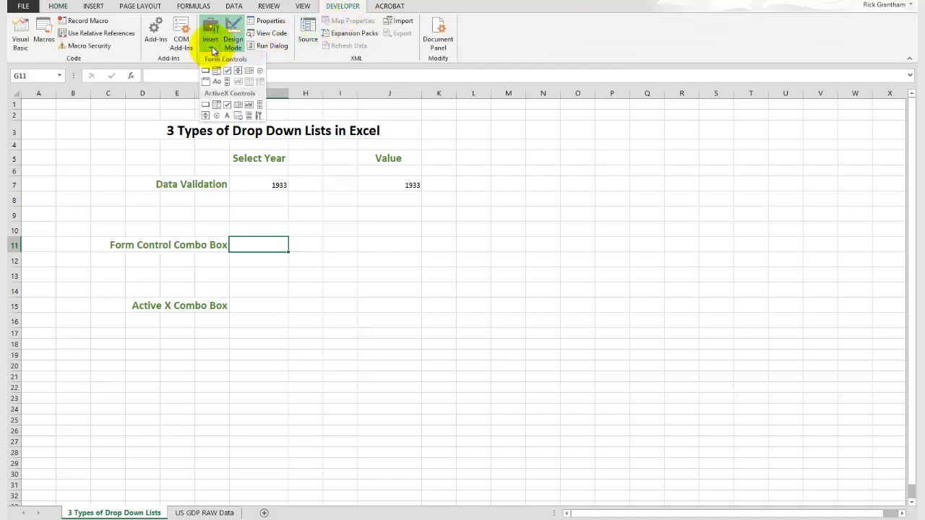
{"action": "left_click", "coordinate": [216, 70]}
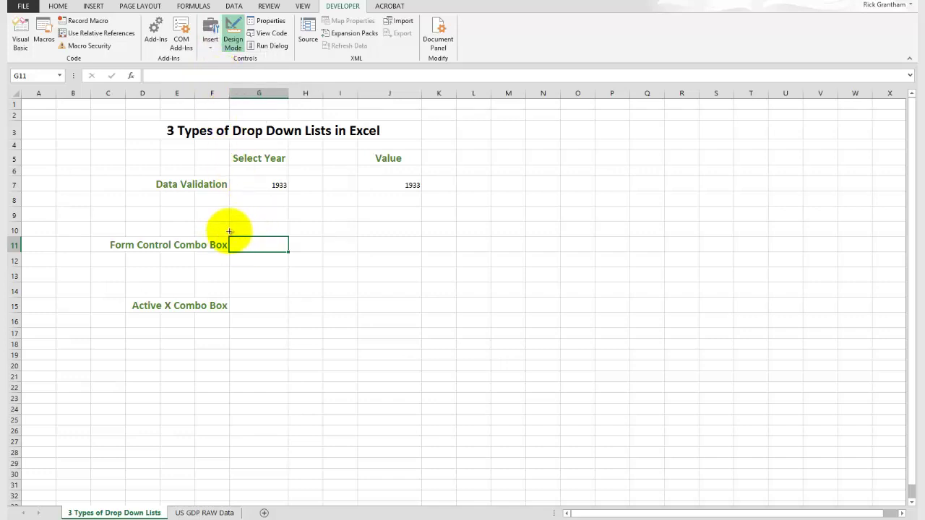
{"action": "left_click_drag", "start_coordinate": [231, 233], "coordinate": [313, 256]}
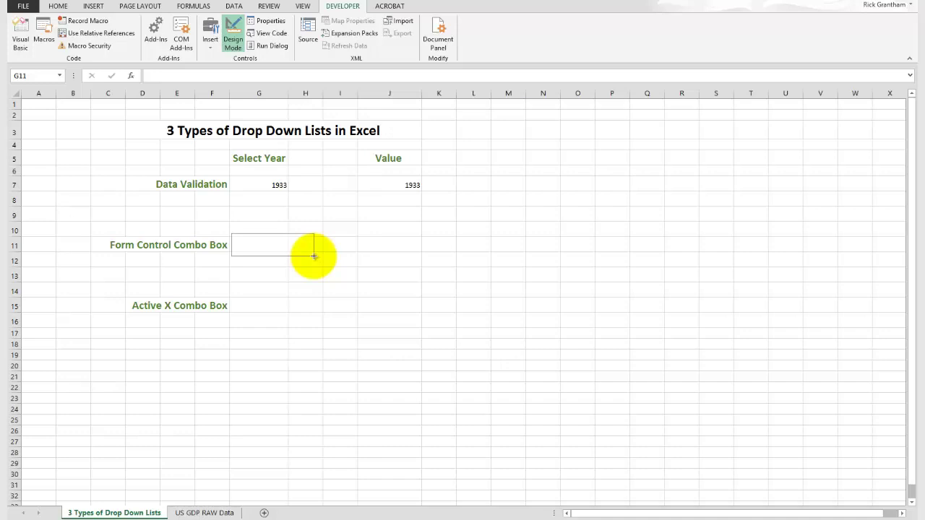
{"action": "mouse_move", "coordinate": [313, 256]}
{"action": "left_mouse_down"}
{"action": "mouse_move", "coordinate": [267, 251]}
{"action": "mouse_move", "coordinate": [306, 256]}
{"action": "mouse_move", "coordinate": [297, 256]}
{"action": "left_mouse_up"}
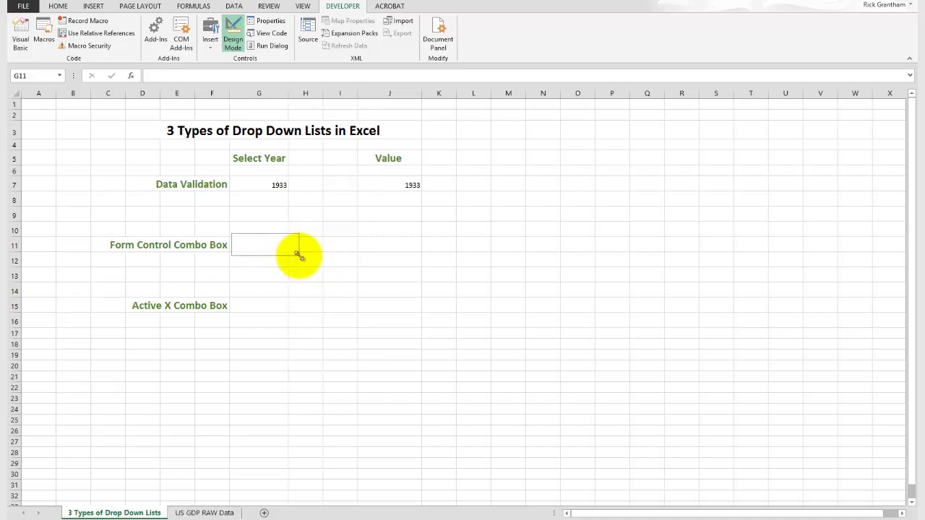
{"action": "left_click_drag", "start_coordinate": [297, 256], "coordinate": [298, 254]}
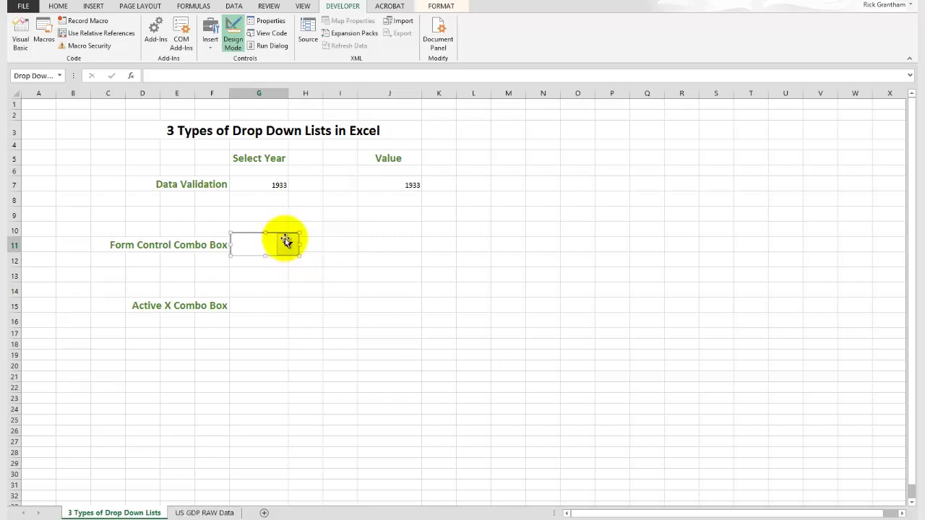
{"action": "left_click_drag", "start_coordinate": [300, 246], "coordinate": [315, 247]}
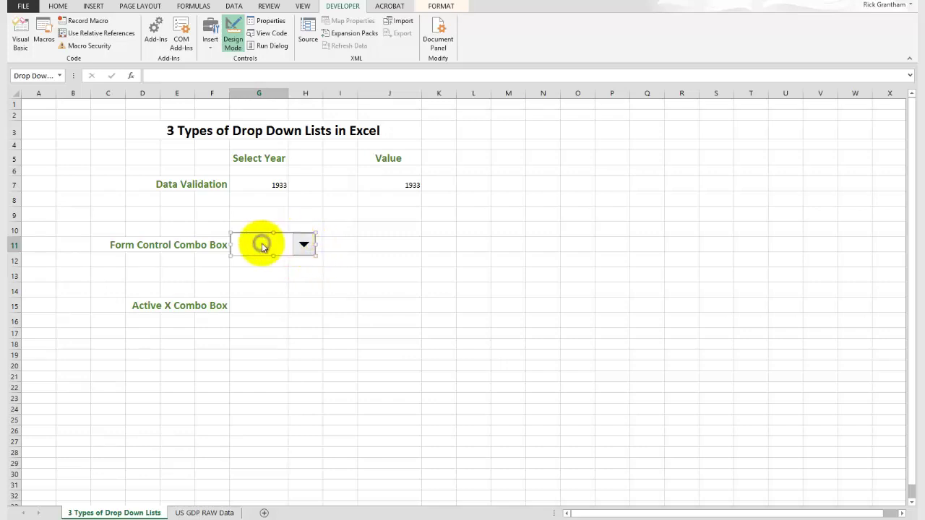
In the combo box's Format Control settings, set the input range to =Year
{"action": "right_click", "coordinate": [262, 247]}
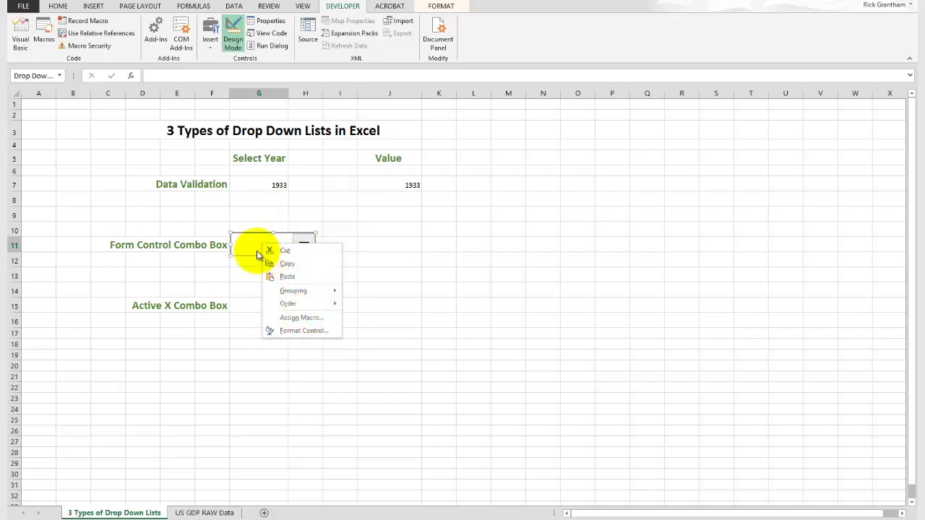
{"action": "left_click", "coordinate": [308, 329]}
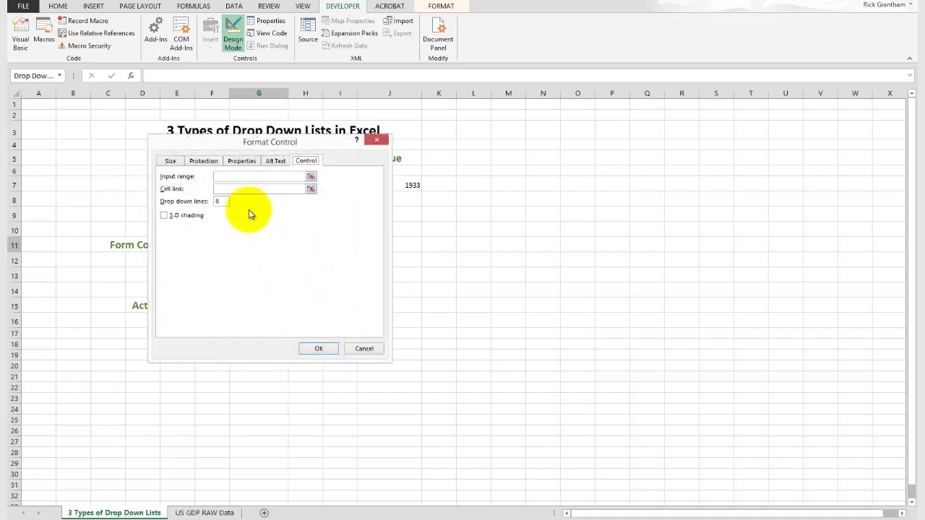
{"action": "left_click", "coordinate": [169, 162]}
{"action": "left_click", "coordinate": [204, 162]}
{"action": "left_click", "coordinate": [240, 161]}
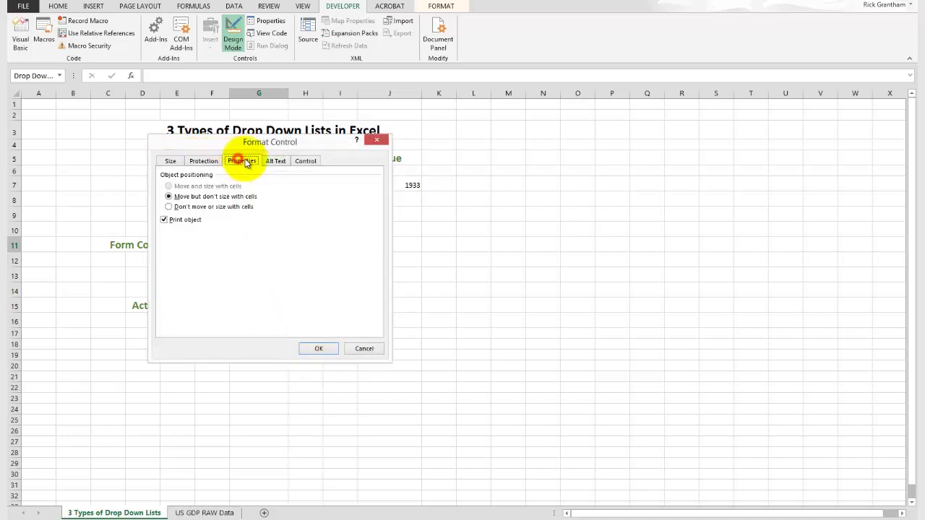
{"action": "left_click", "coordinate": [275, 161]}
{"action": "left_click", "coordinate": [302, 162]}
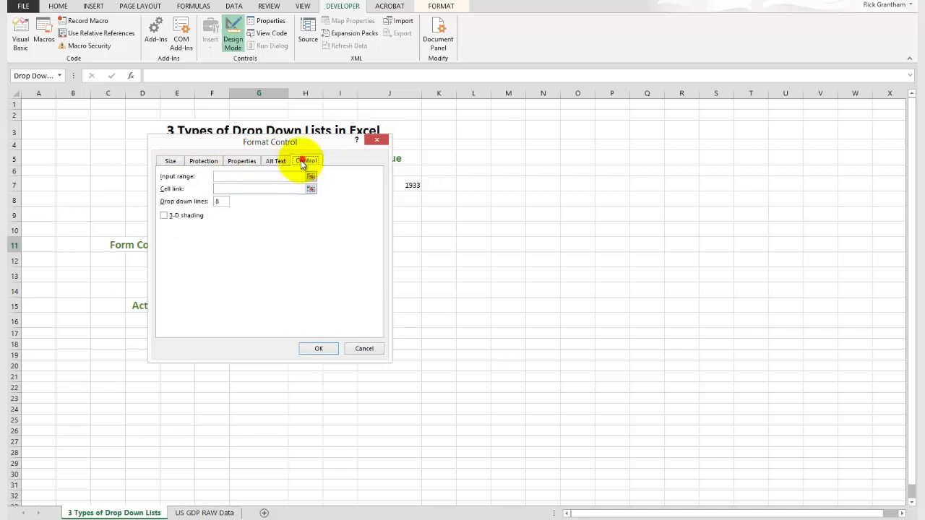
{"action": "left_click", "coordinate": [233, 177]}
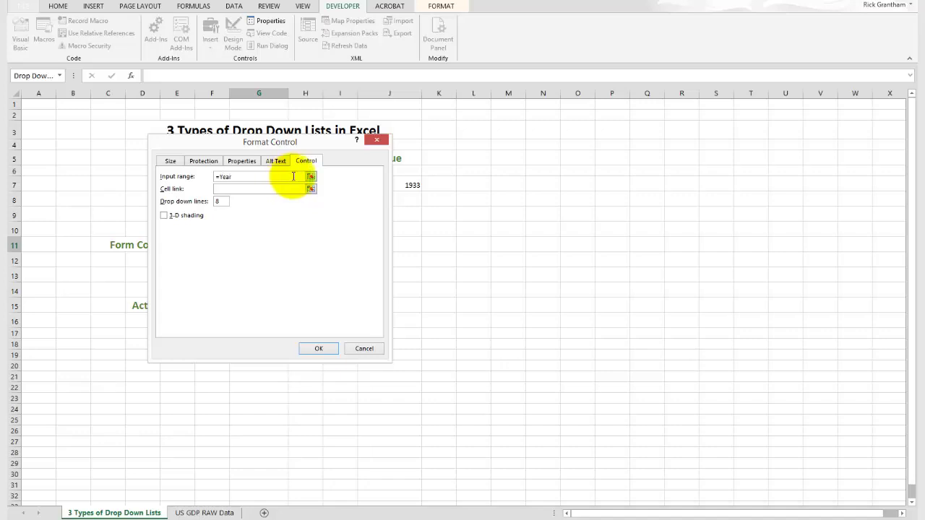
Link the combo box to cell $I$11 and show 15 drop-down lines
{"action": "left_click", "coordinate": [232, 192]}
{"action": "left_click_drag", "start_coordinate": [269, 140], "coordinate": [560, 145]}
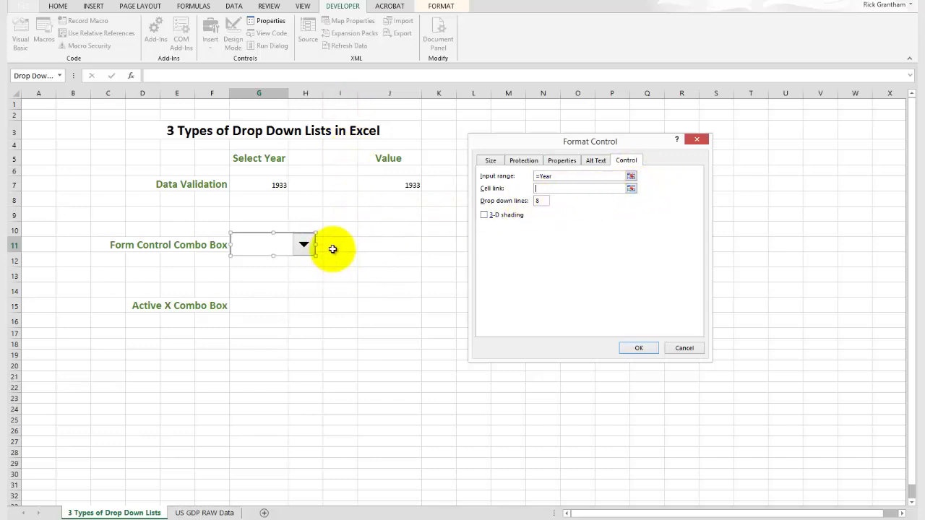
{"action": "left_click", "coordinate": [631, 188]}
{"action": "left_click", "coordinate": [351, 244]}
{"action": "key", "text": "Return"}
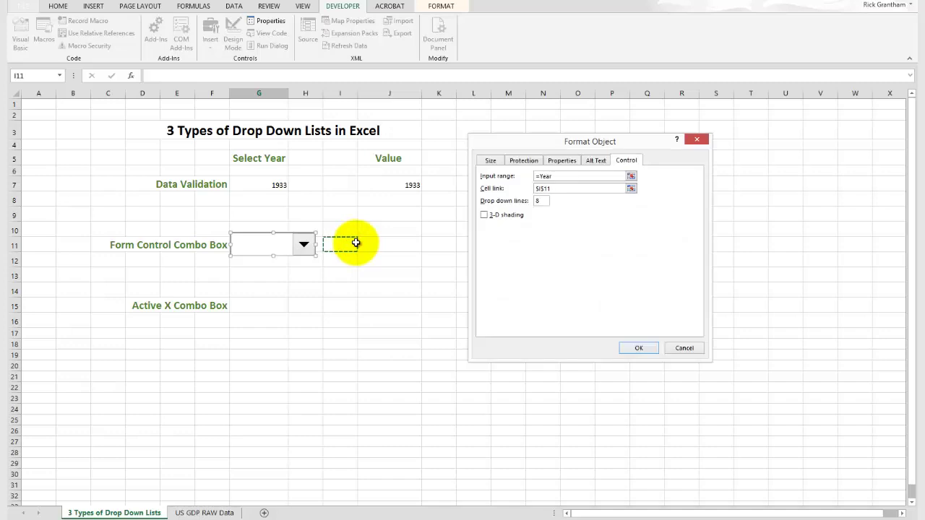
{"action": "double_click", "coordinate": [543, 202]}
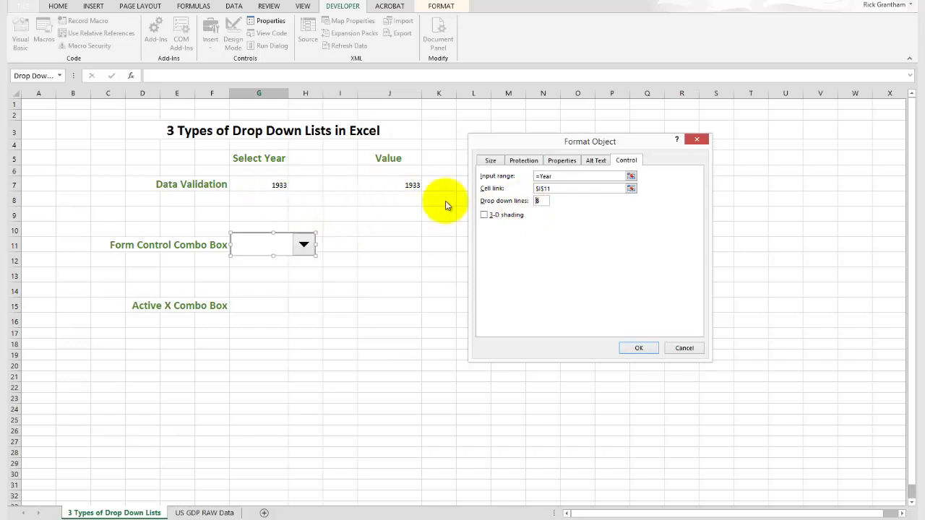
{"action": "type", "text": "15"}
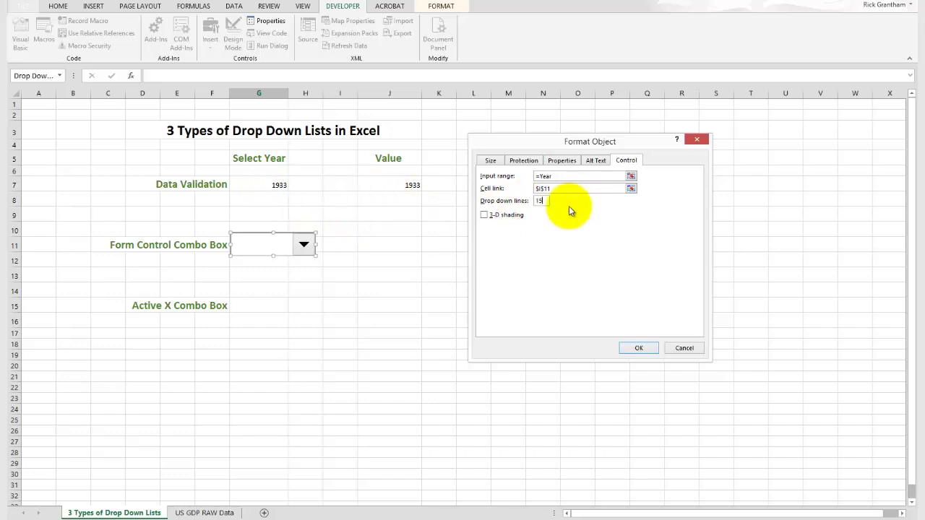
{"action": "left_click", "coordinate": [640, 347]}
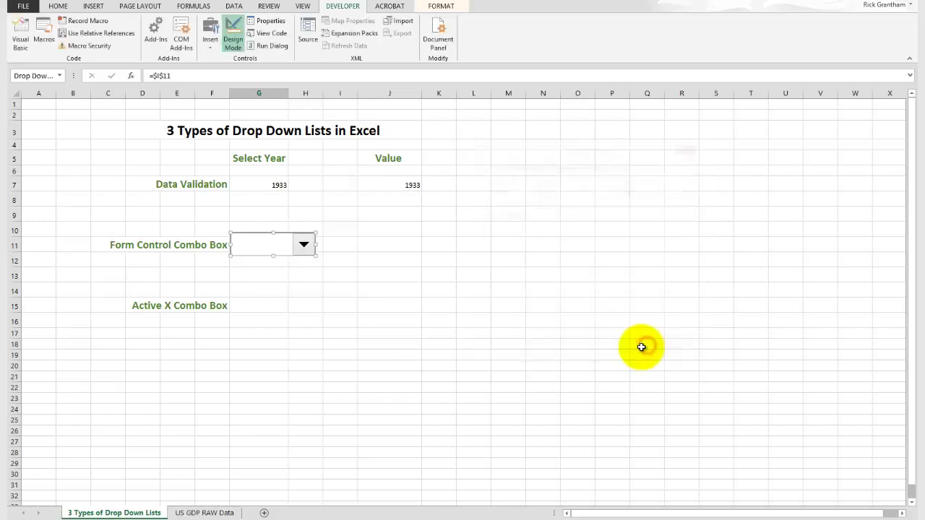
Pick 1933 in the combo box so I11 shows 5, checking the raw data sheet
{"action": "left_click", "coordinate": [307, 305]}
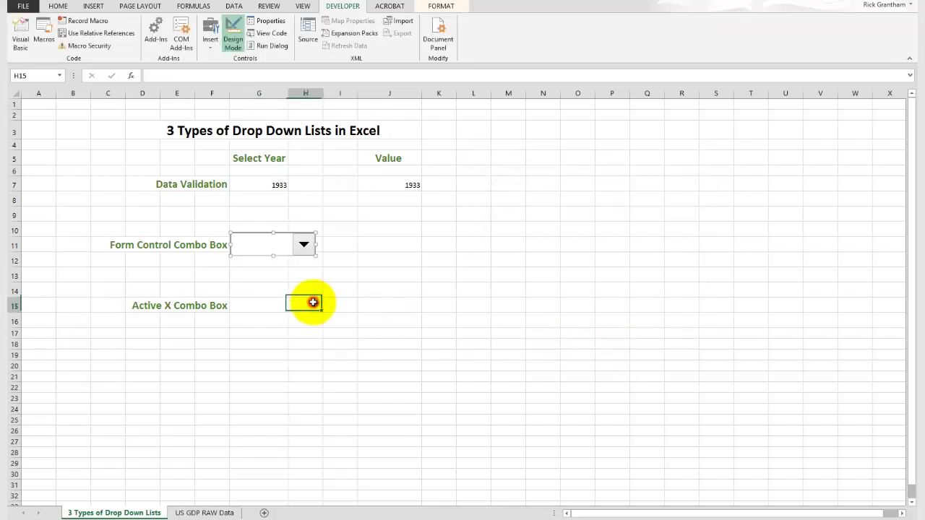
{"action": "left_click", "coordinate": [305, 244]}
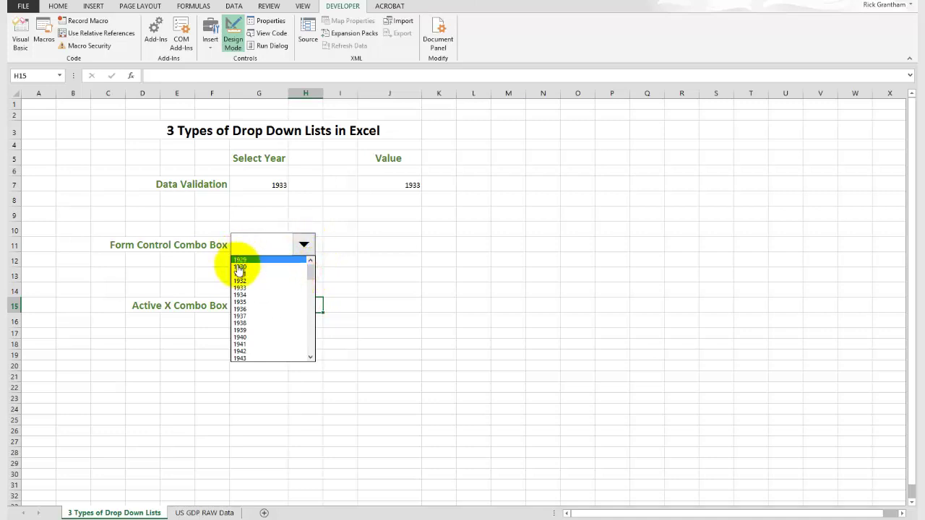
{"action": "left_click_drag", "start_coordinate": [311, 272], "coordinate": [310, 248]}
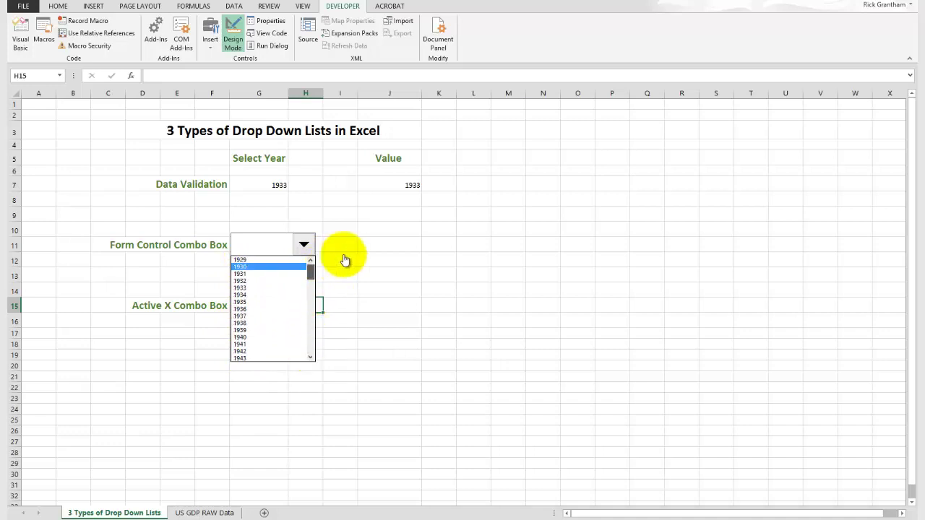
{"action": "left_click", "coordinate": [381, 250]}
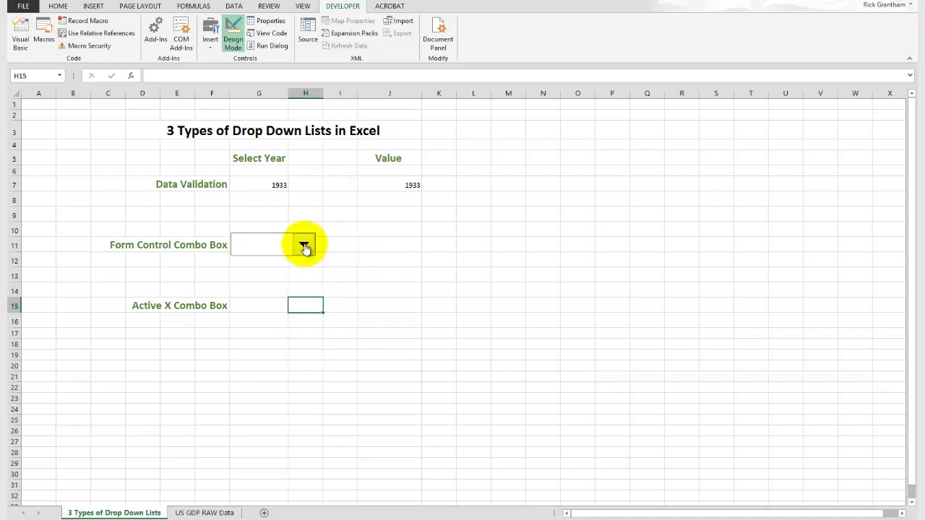
{"action": "left_click", "coordinate": [304, 245]}
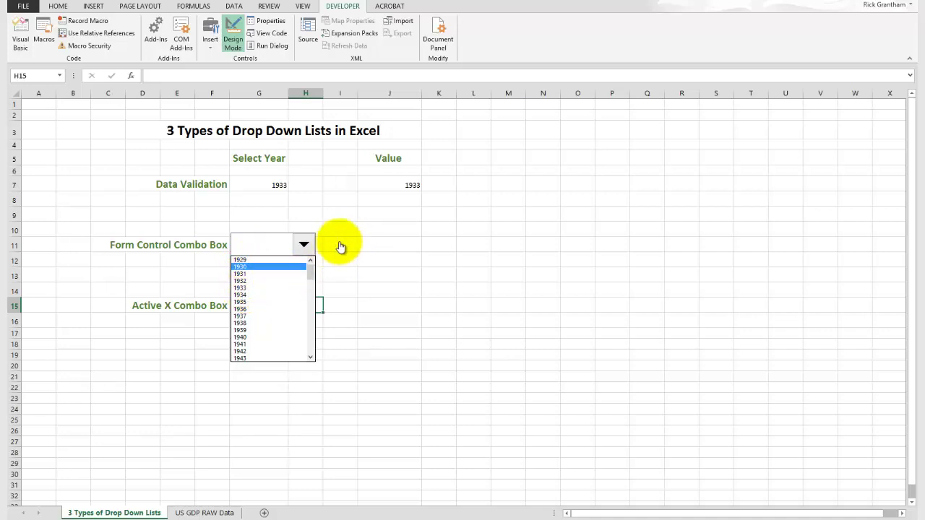
{"action": "left_click", "coordinate": [248, 288]}
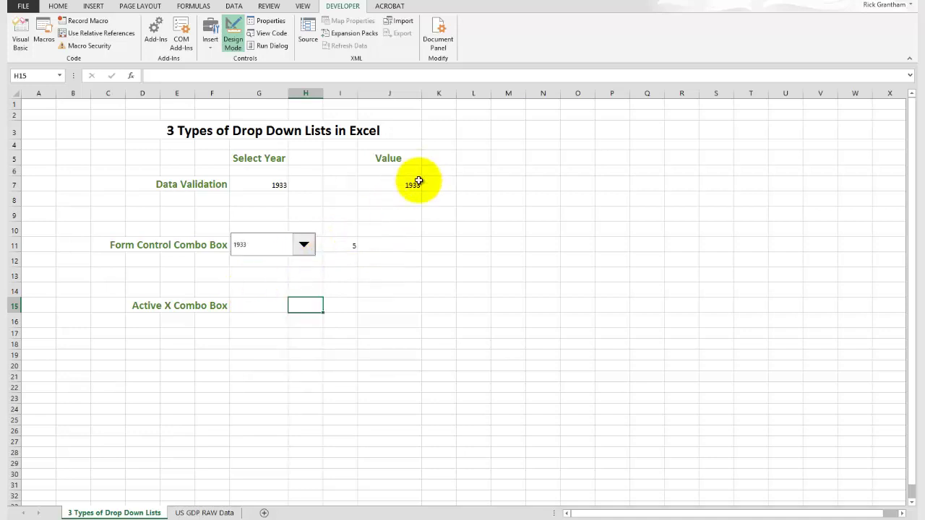
{"action": "left_click", "coordinate": [394, 247]}
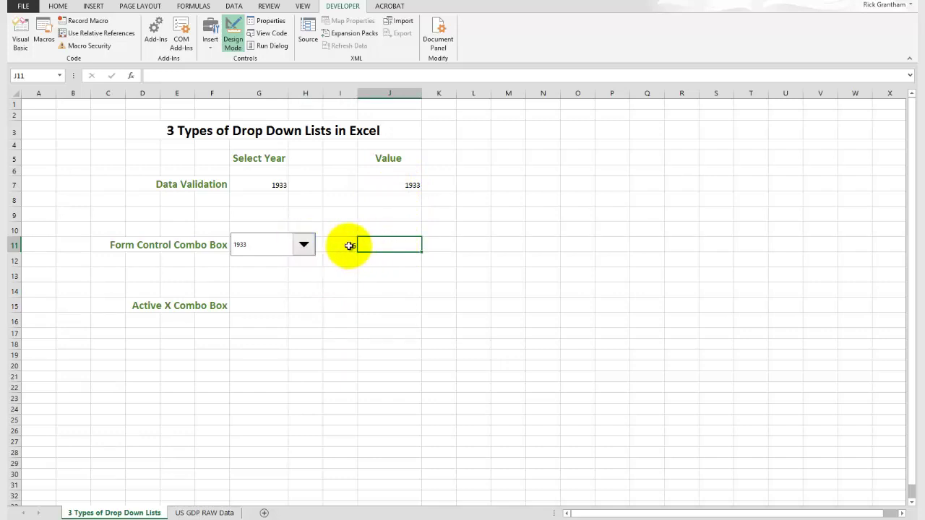
{"action": "left_click", "coordinate": [194, 513]}
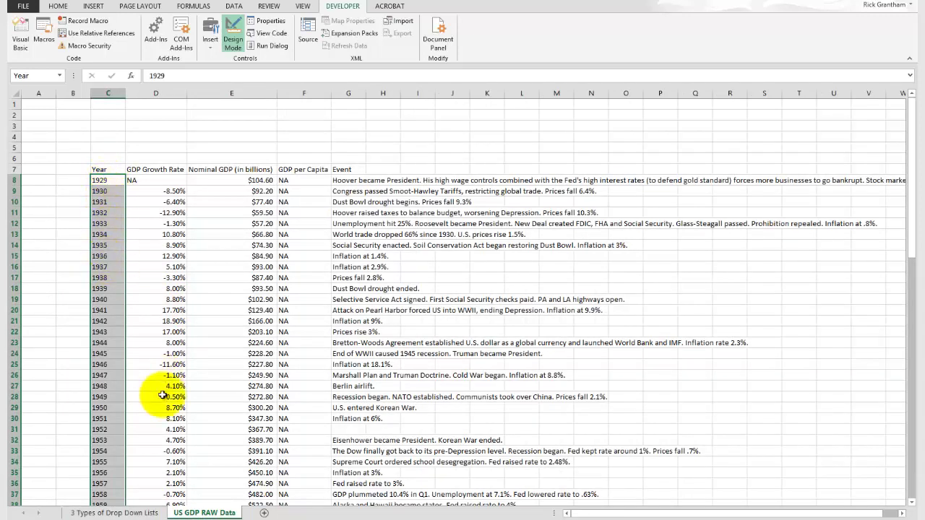
{"action": "left_click", "coordinate": [124, 512]}
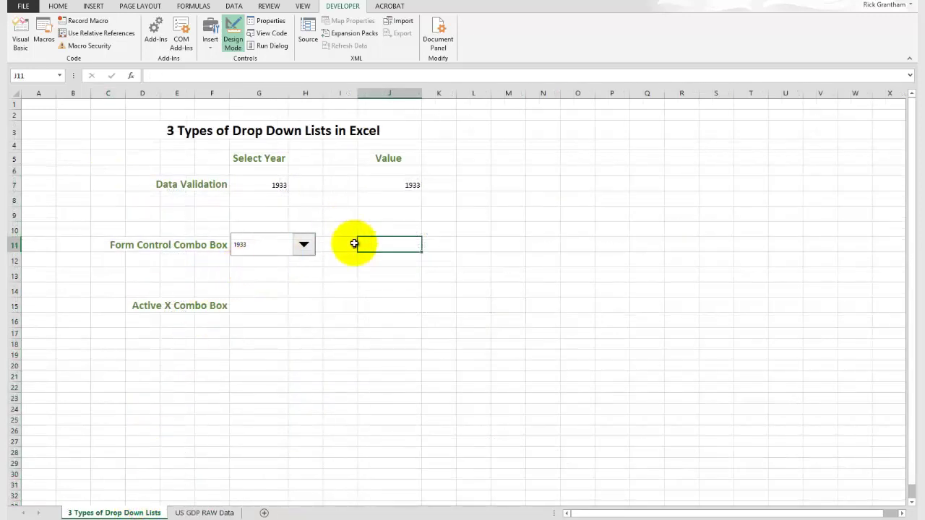
{"action": "left_click", "coordinate": [351, 243]}
Review the Form Control combo box's linked cell in Format Control without changes, then select I11
{"action": "right_click", "coordinate": [250, 242]}
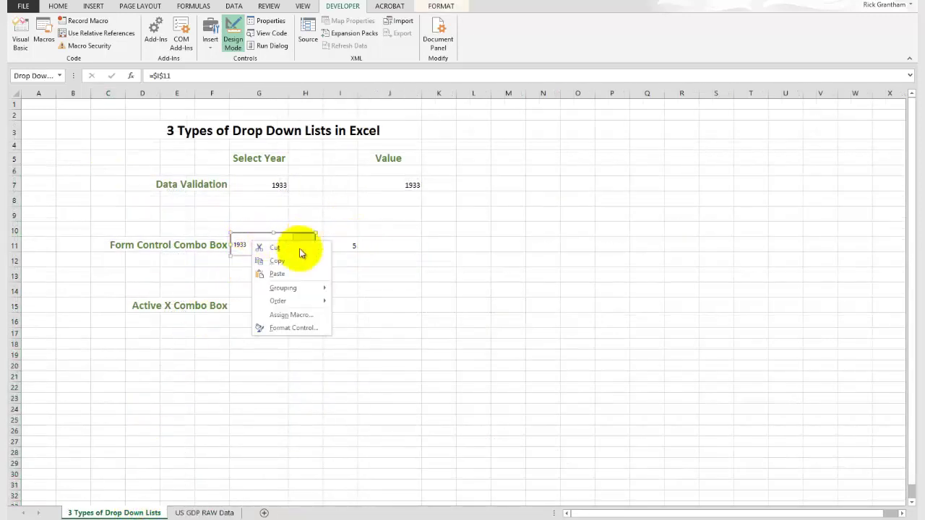
{"action": "left_click", "coordinate": [310, 328]}
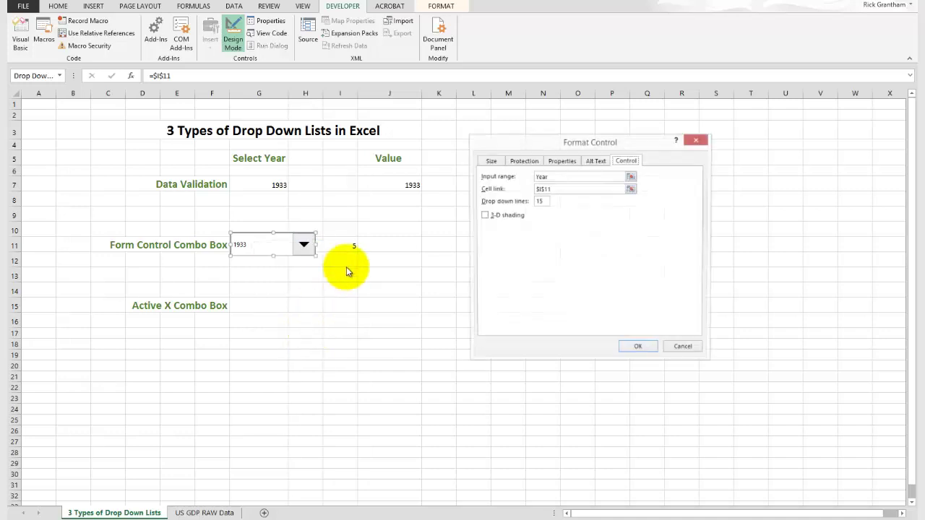
{"action": "left_click", "coordinate": [555, 191]}
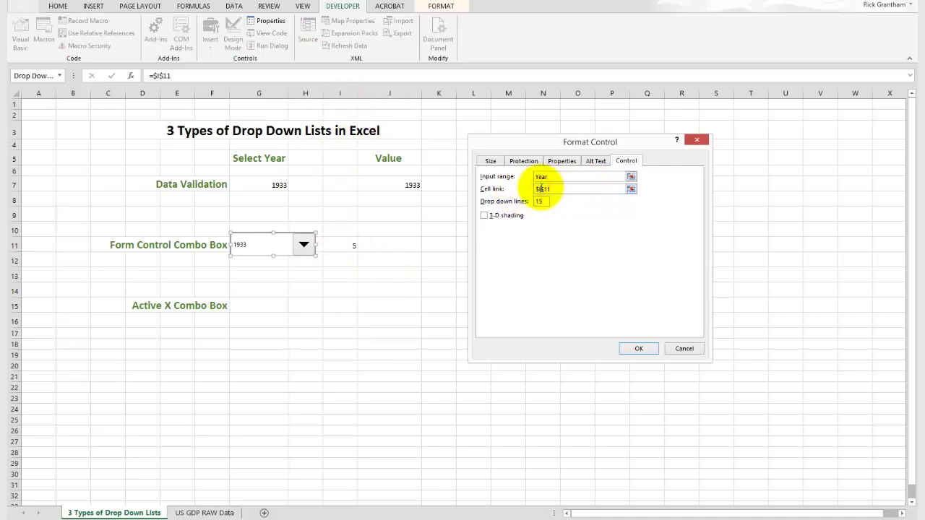
{"action": "left_click", "coordinate": [637, 349]}
{"action": "left_click", "coordinate": [337, 245]}
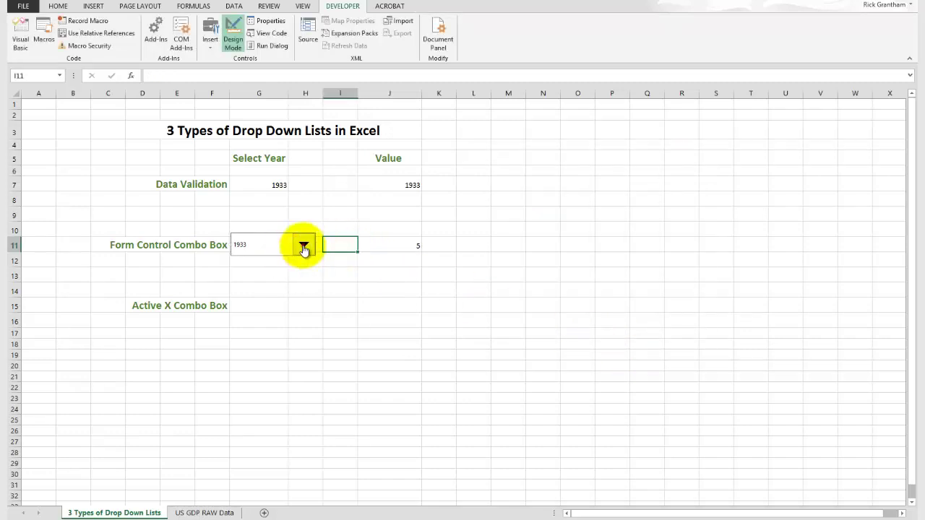
Pick 1936, then 1933, from the year list and check J11 shows position 5
{"action": "left_click", "coordinate": [303, 247]}
{"action": "left_click", "coordinate": [245, 281]}
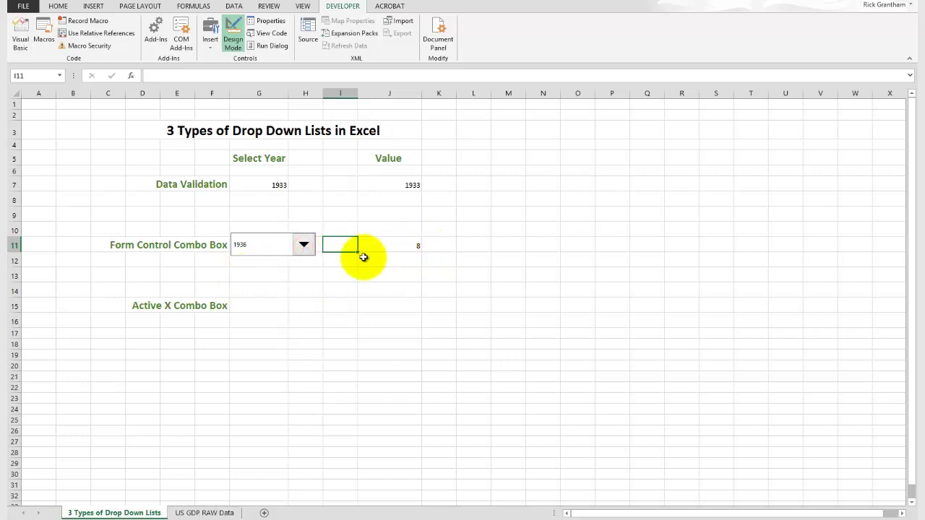
{"action": "left_click", "coordinate": [304, 245]}
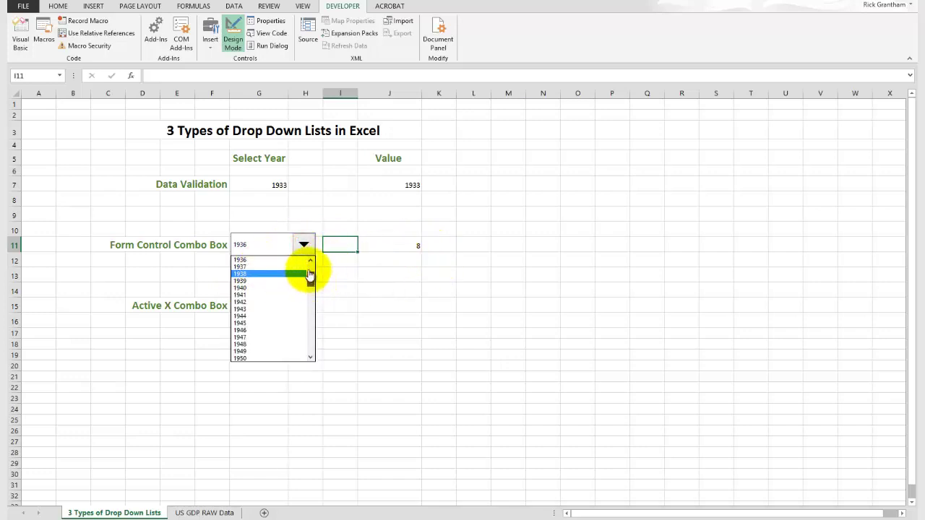
{"action": "scroll", "coordinate": [274, 289], "scroll_direction": "up", "scroll_amount": 2}
{"action": "left_click", "coordinate": [289, 287]}
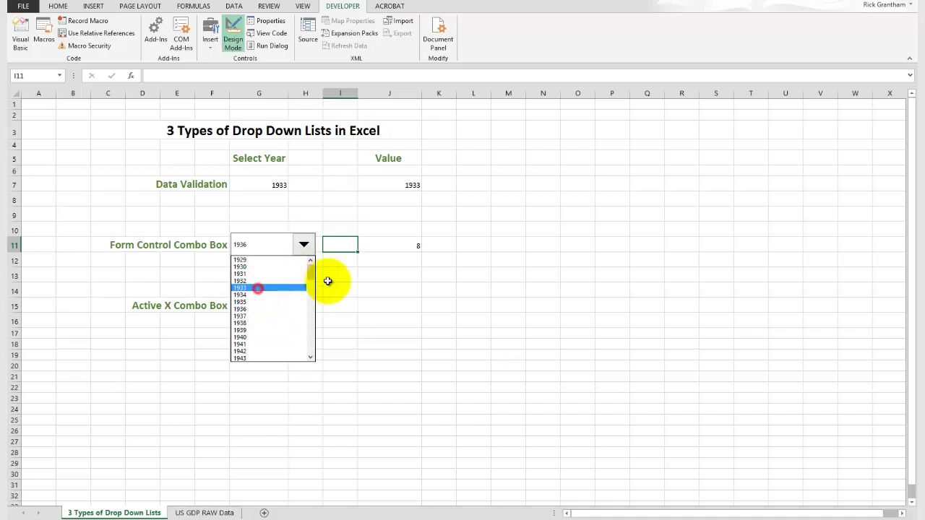
{"action": "left_click", "coordinate": [391, 246]}
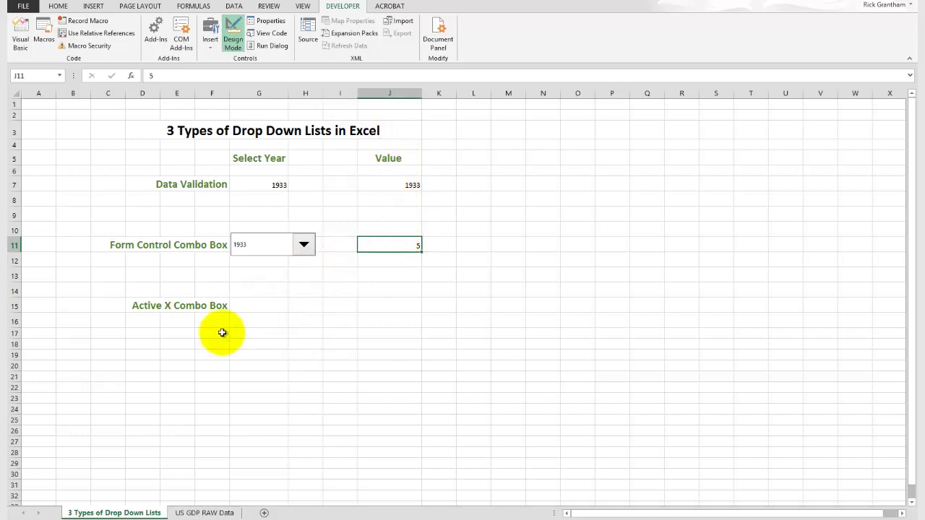
Draw a new ActiveX combo box from the Developer Insert gallery over cell G15
{"action": "left_click", "coordinate": [248, 307]}
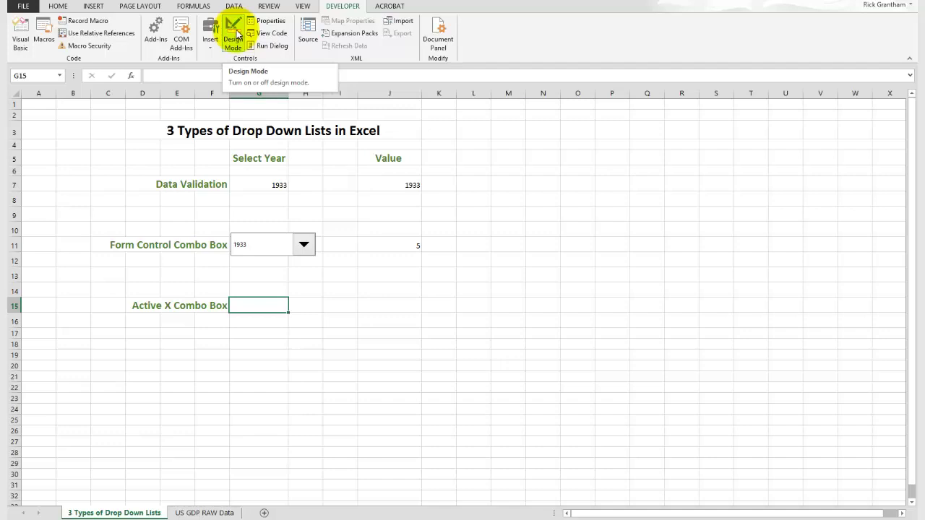
{"action": "left_click", "coordinate": [213, 39]}
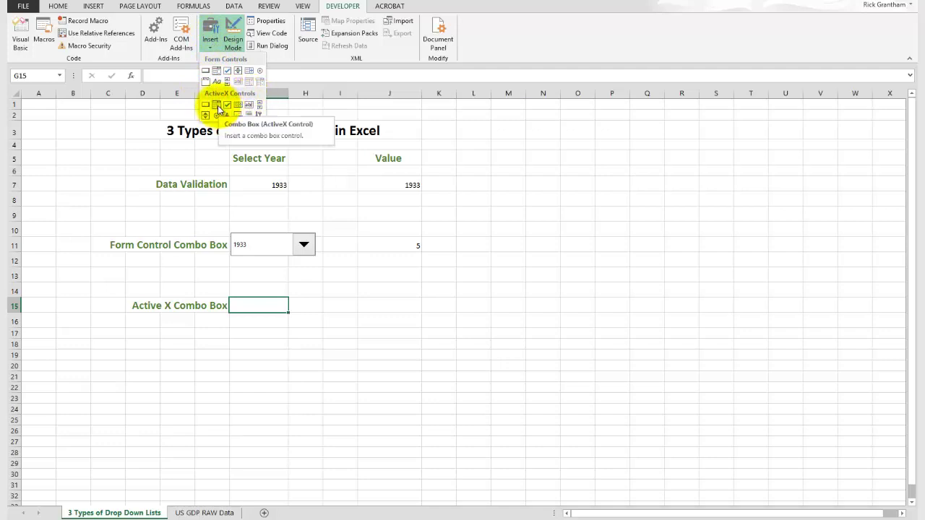
{"action": "left_click", "coordinate": [218, 106]}
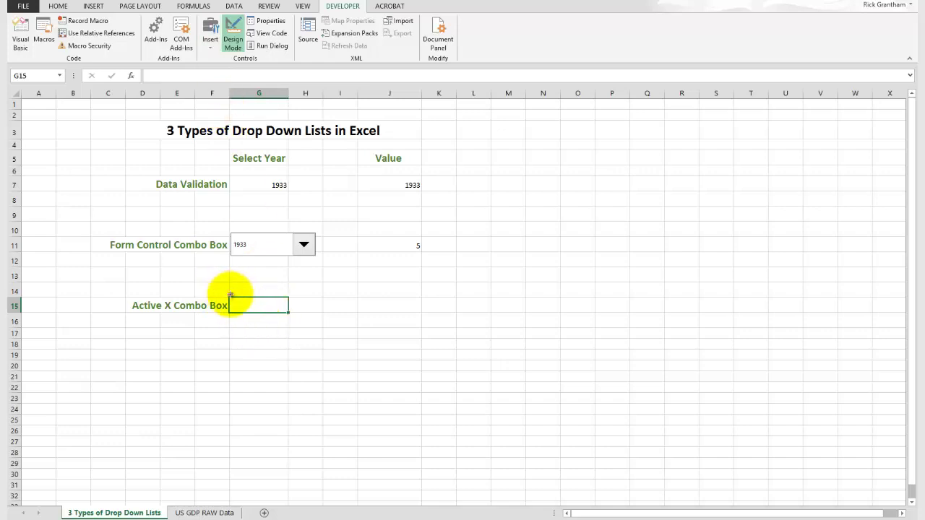
{"action": "mouse_move", "coordinate": [230, 295]}
{"action": "left_mouse_down"}
{"action": "mouse_move", "coordinate": [267, 316]}
{"action": "mouse_move", "coordinate": [316, 318]}
{"action": "left_mouse_up"}
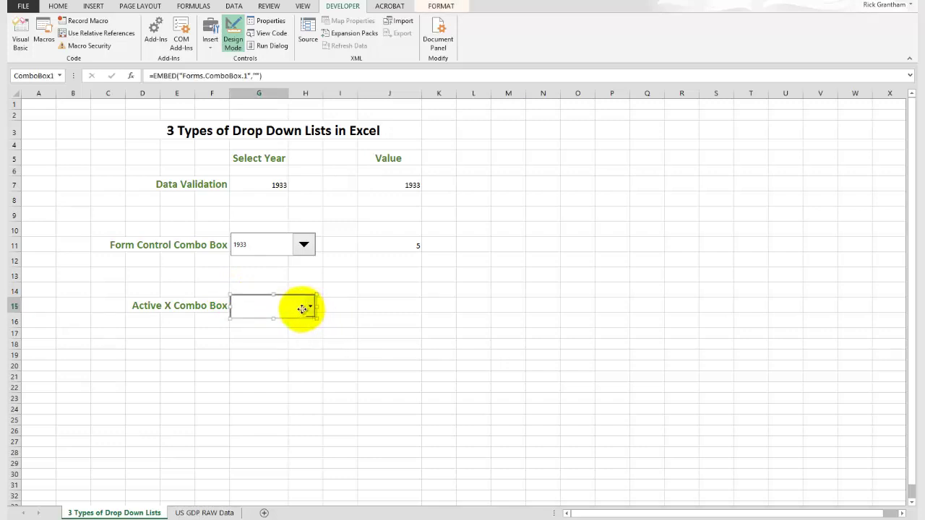
In ComboBox1's Properties, set ListFillRange to Year and LinkedCell to J15
{"action": "right_click", "coordinate": [303, 309]}
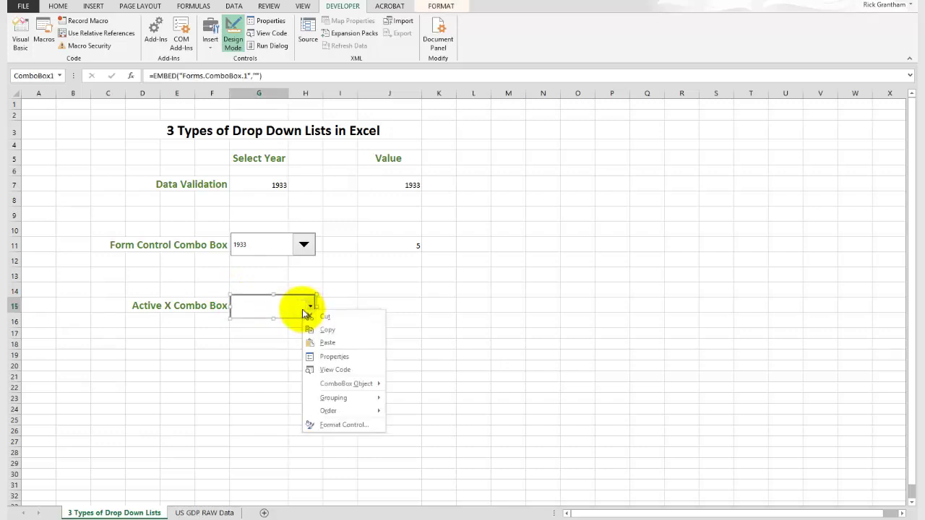
{"action": "left_click", "coordinate": [335, 357]}
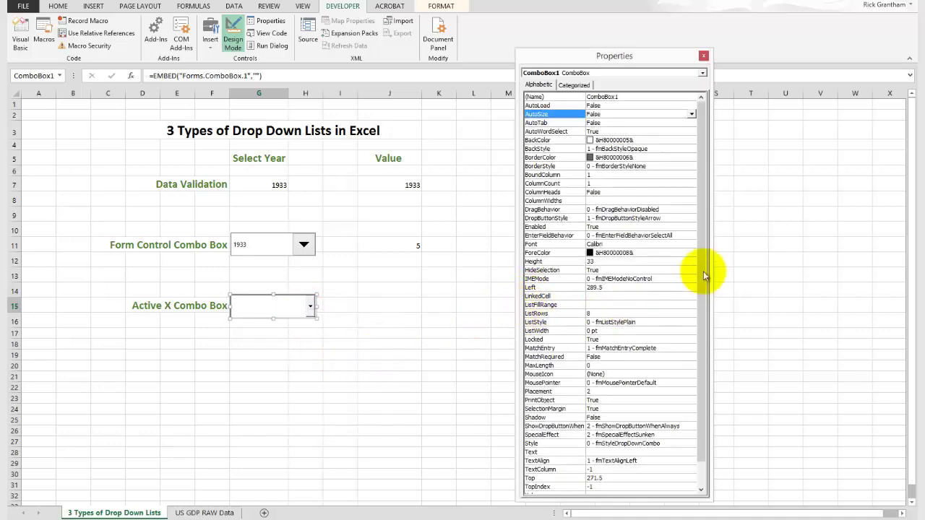
{"action": "left_click_drag", "start_coordinate": [703, 268], "coordinate": [699, 296]}
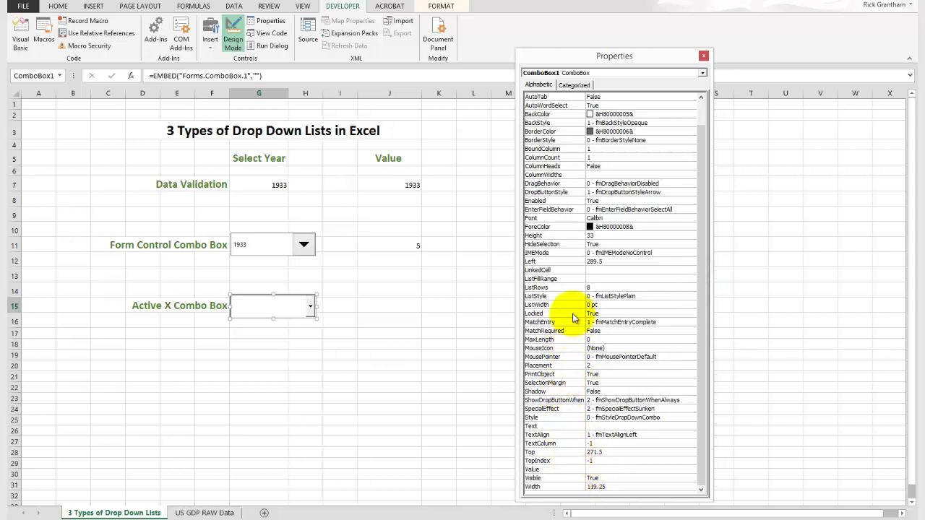
{"action": "left_click", "coordinate": [591, 279]}
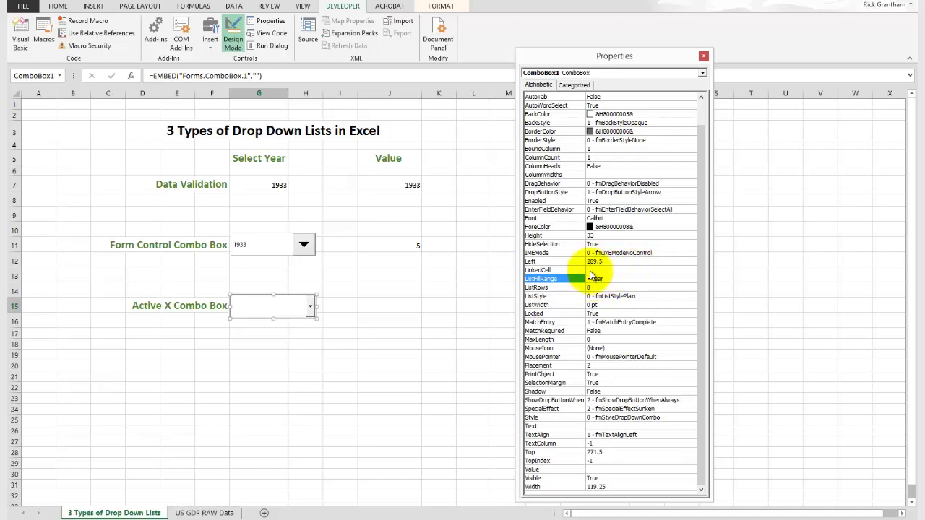
{"action": "left_click", "coordinate": [593, 270]}
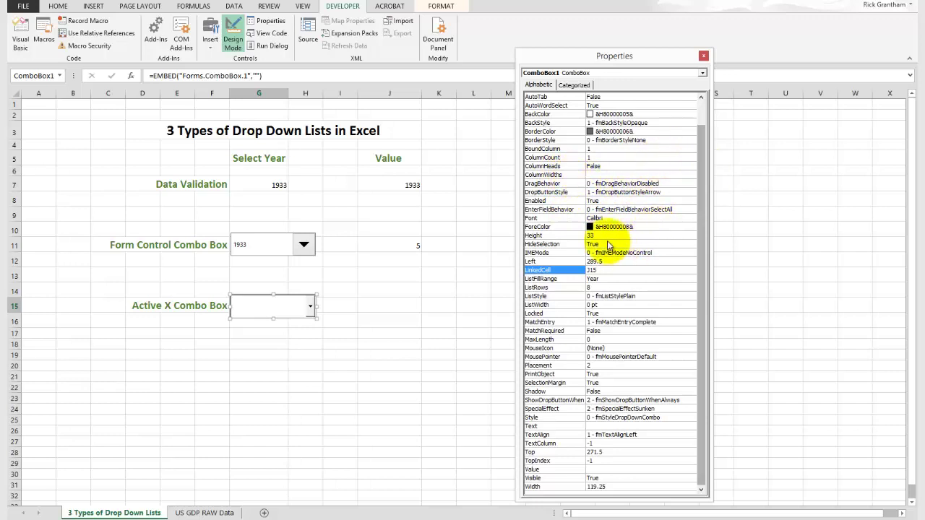
Set ComboBox1's Font property to Impact, Bold, size 16
{"action": "left_click", "coordinate": [610, 217]}
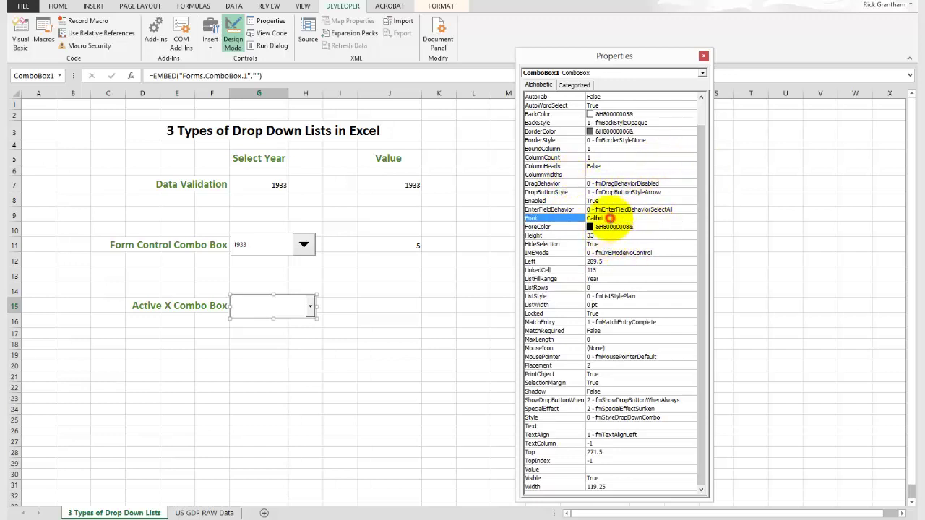
{"action": "left_click", "coordinate": [693, 219]}
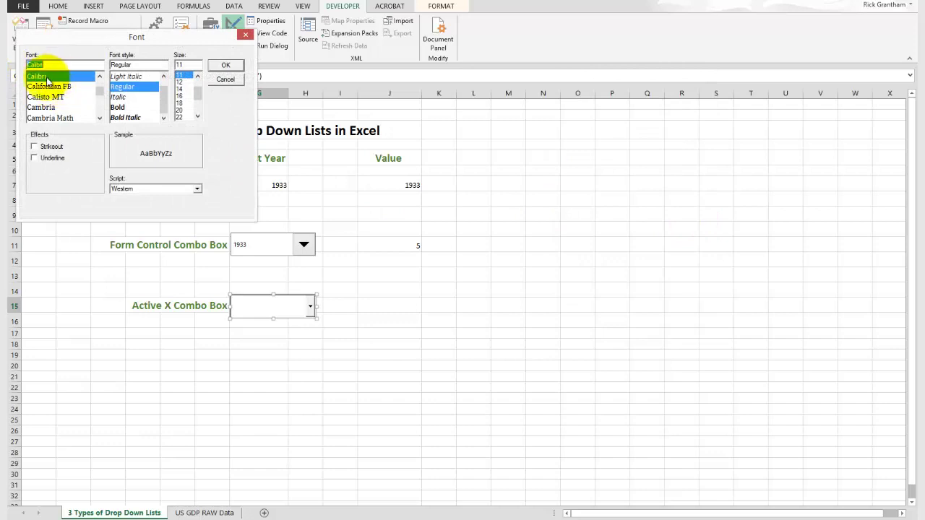
{"action": "left_click_drag", "start_coordinate": [99, 91], "coordinate": [100, 99]}
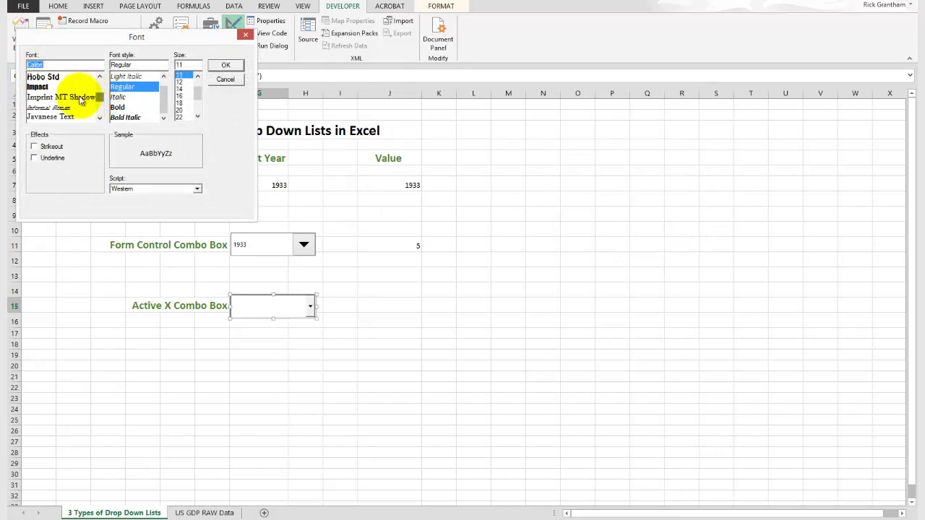
{"action": "left_click", "coordinate": [38, 87]}
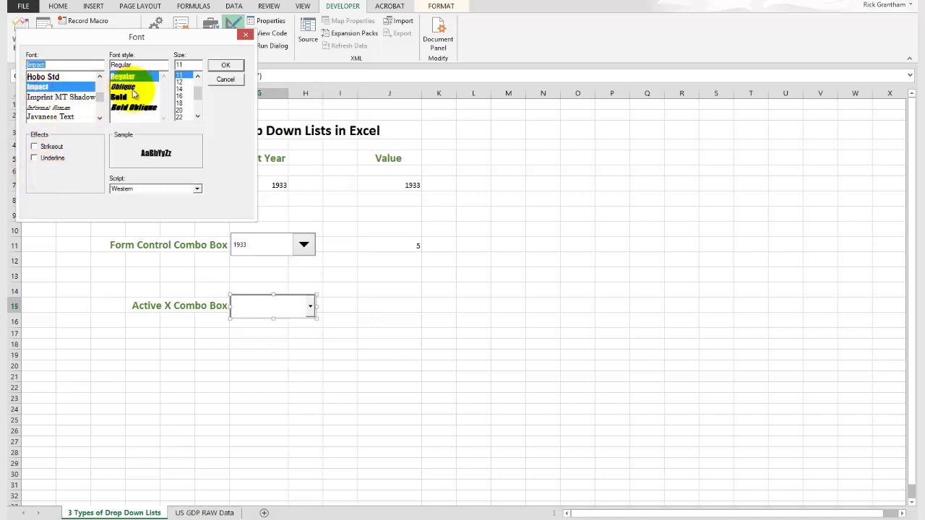
{"action": "left_click", "coordinate": [123, 97]}
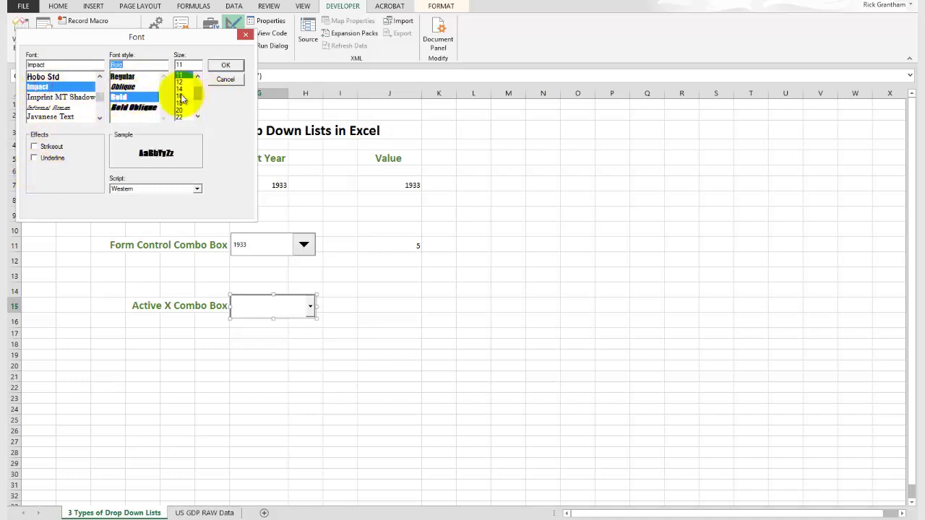
{"action": "left_click", "coordinate": [182, 96]}
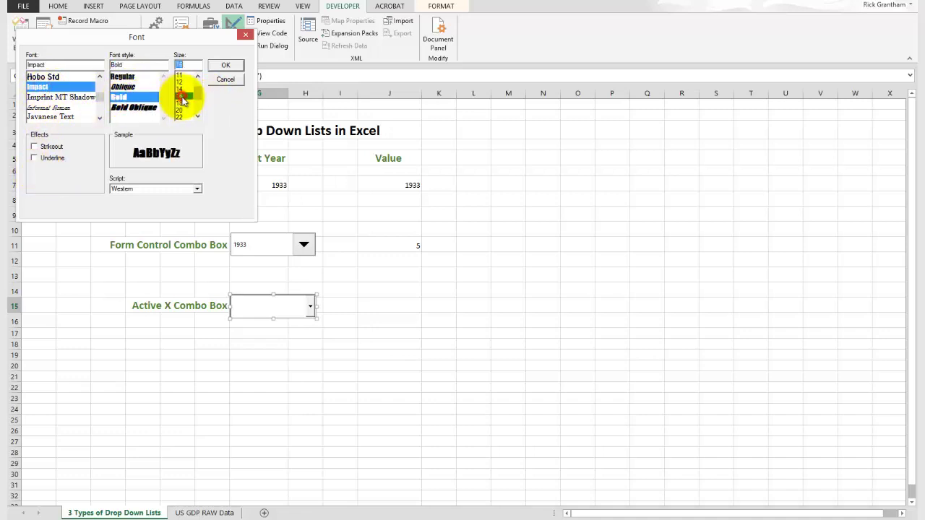
{"action": "left_click", "coordinate": [227, 67]}
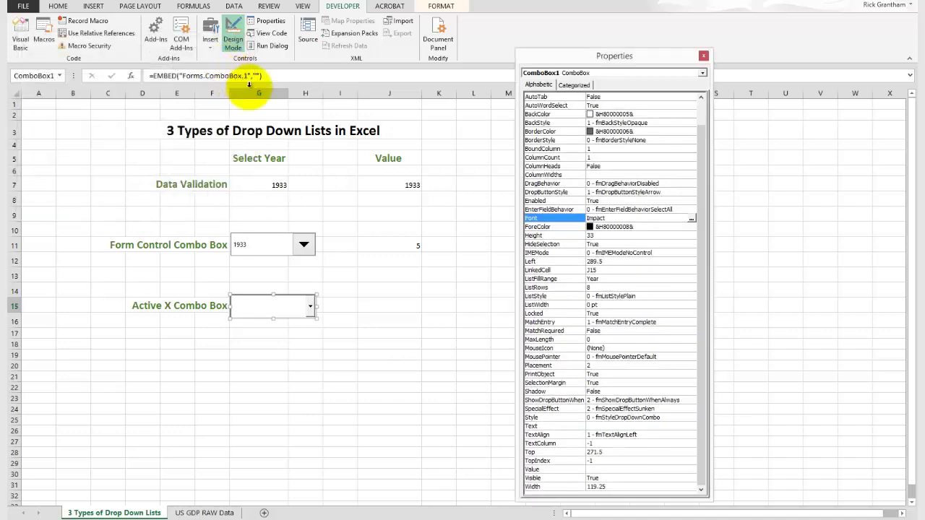
Change the ListRows property from 8 to 18
{"action": "left_click_drag", "start_coordinate": [702, 184], "coordinate": [698, 243]}
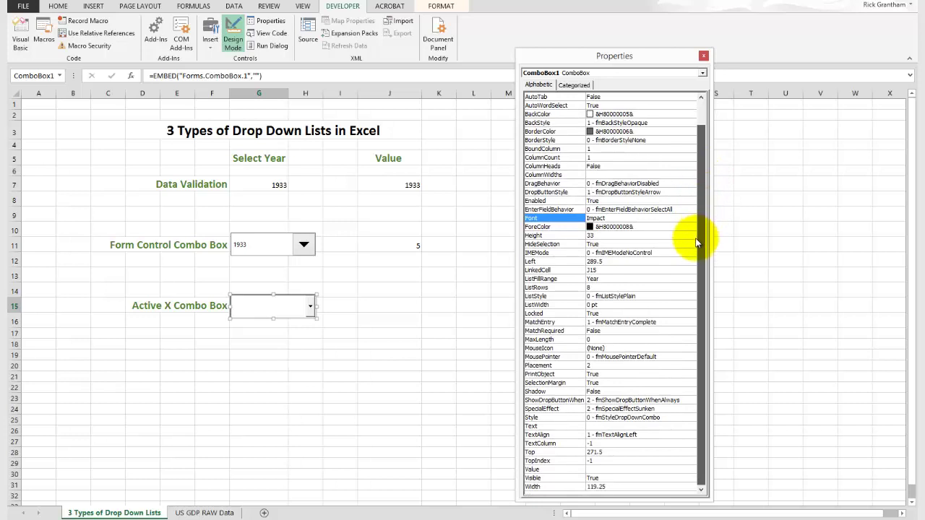
{"action": "left_click", "coordinate": [593, 288]}
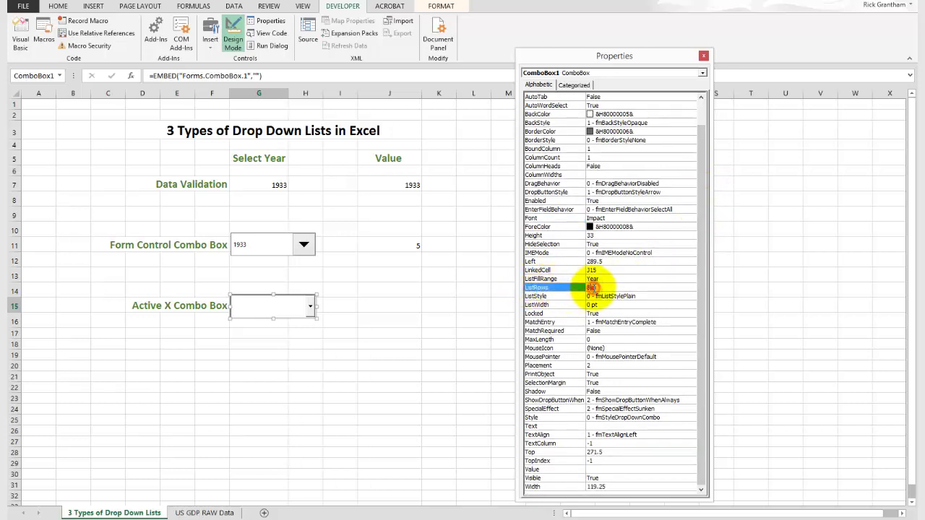
{"action": "double_click", "coordinate": [593, 288]}
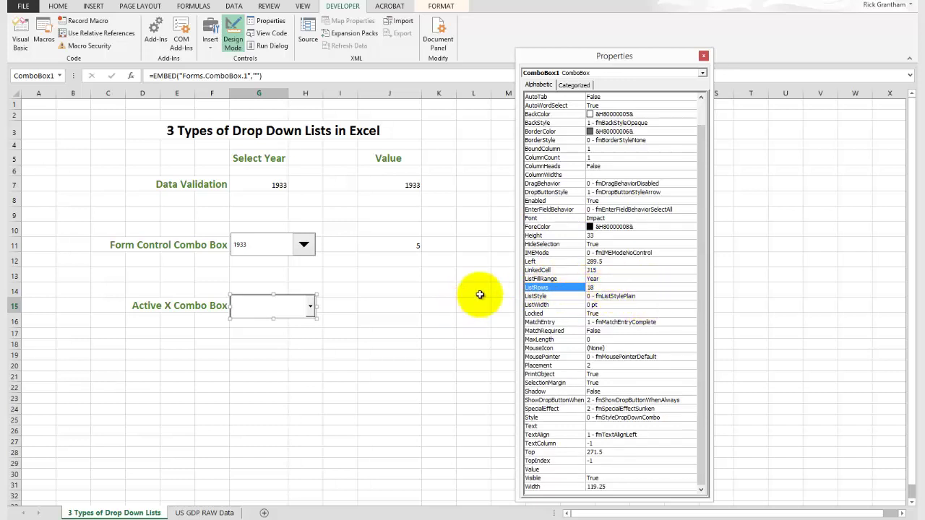
Close Properties, leave Design Mode, and choose 1933 in the ActiveX combo box
{"action": "left_click", "coordinate": [703, 56]}
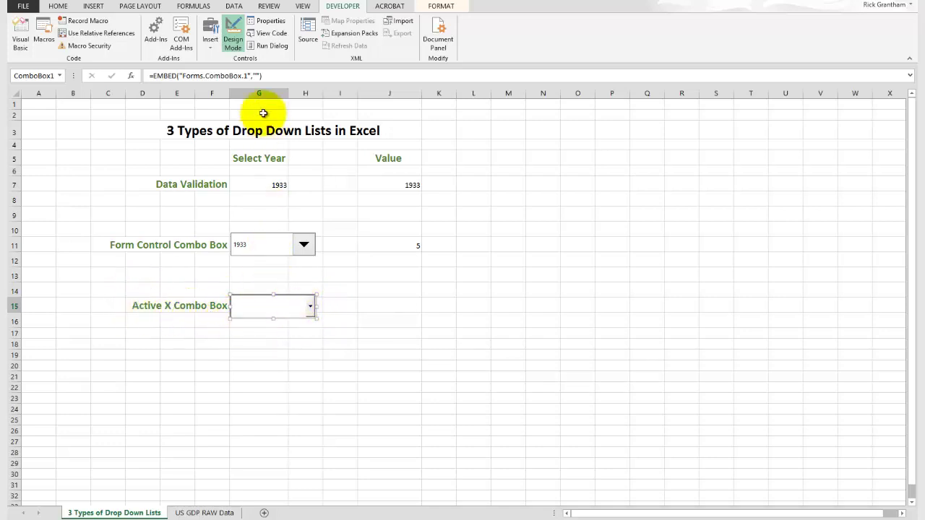
{"action": "left_click", "coordinate": [235, 32]}
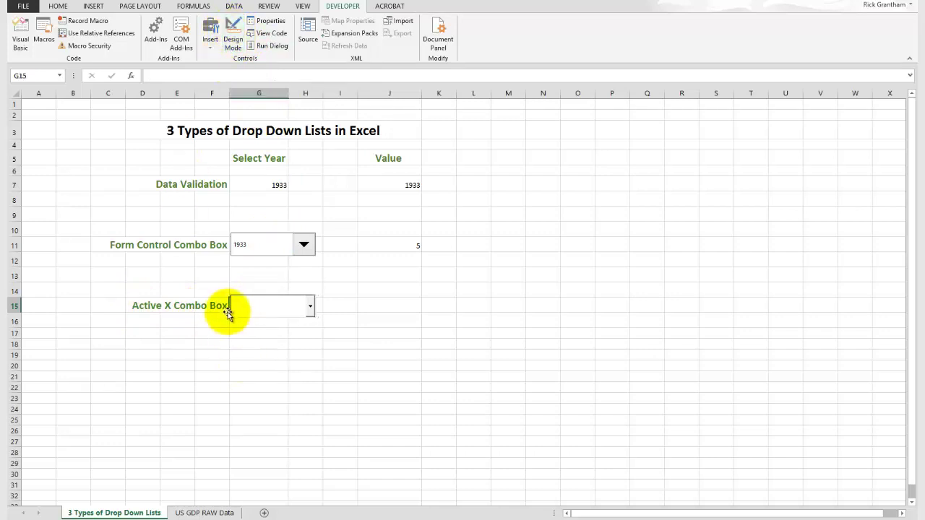
{"action": "left_click", "coordinate": [312, 305]}
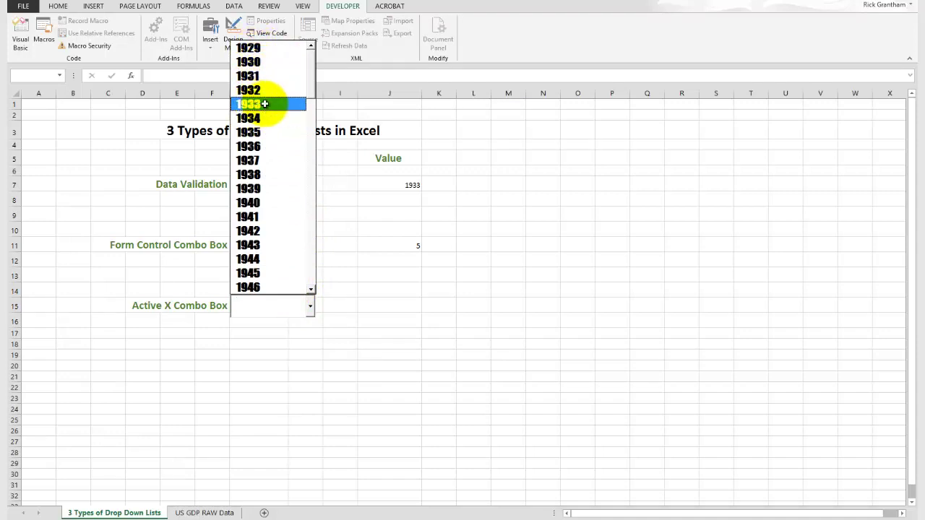
{"action": "left_click", "coordinate": [265, 104]}
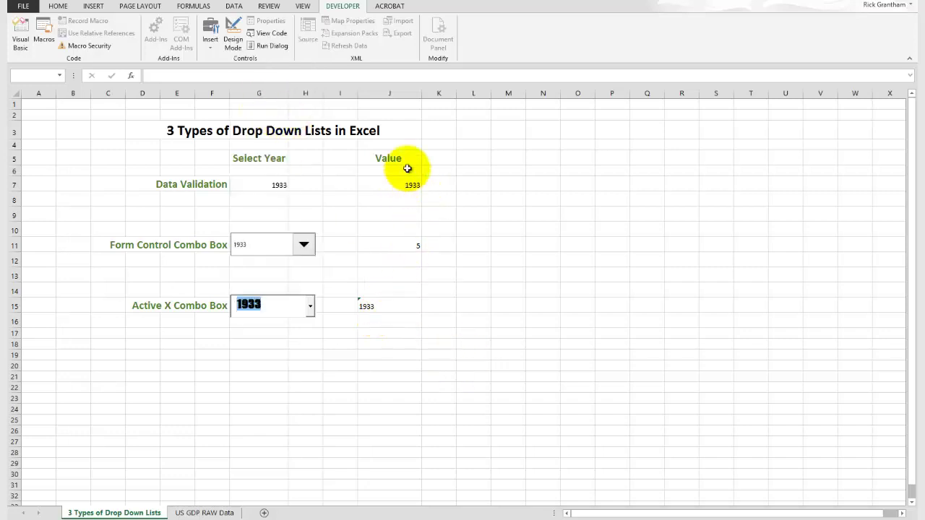
{"action": "left_click", "coordinate": [391, 93]}
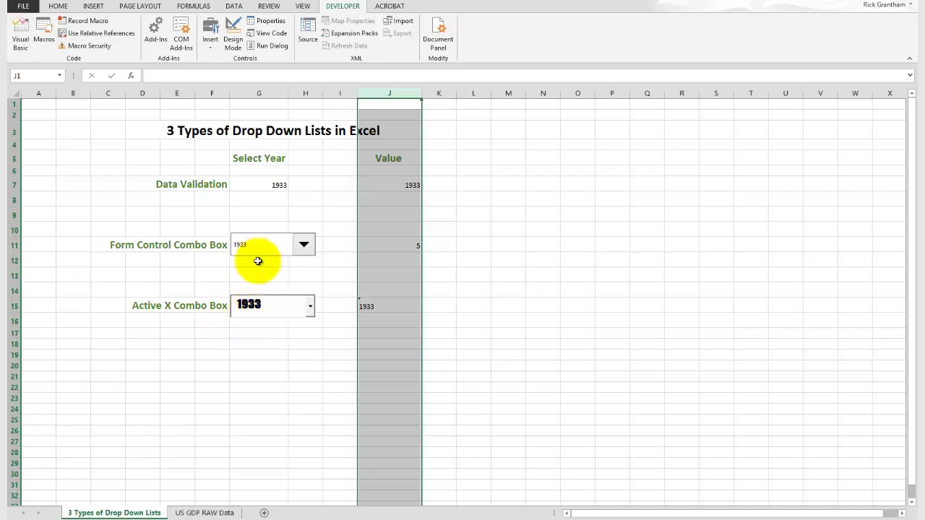
{"action": "right_click", "coordinate": [307, 246]}
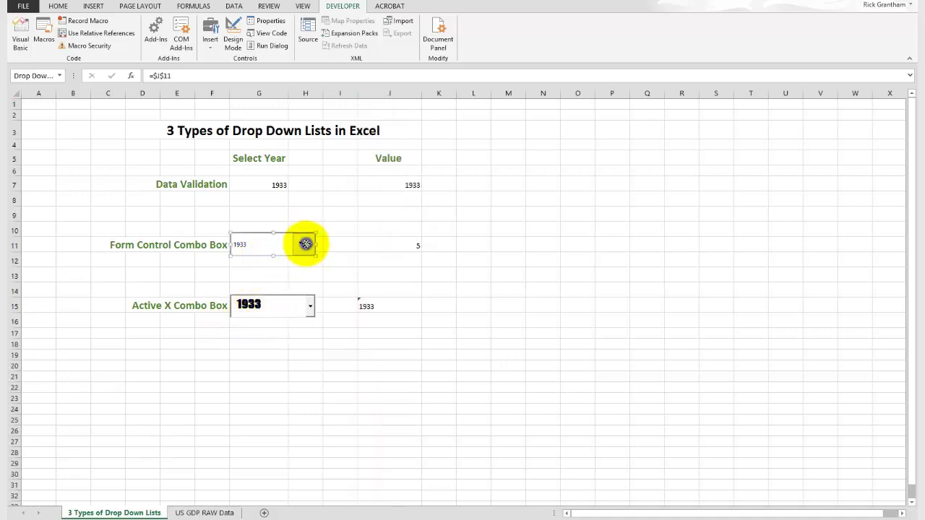
{"action": "left_click", "coordinate": [259, 186]}
{"action": "left_click", "coordinate": [257, 184]}
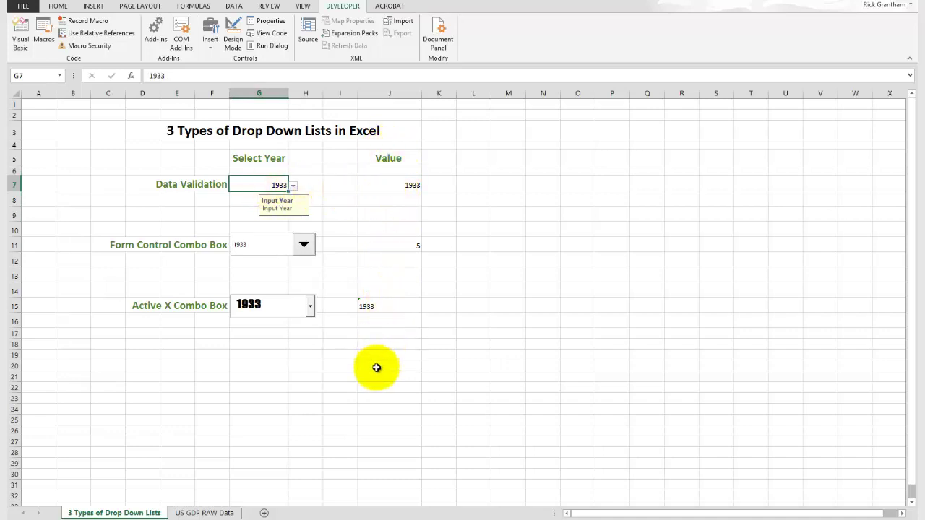
{"action": "left_click", "coordinate": [186, 131]}
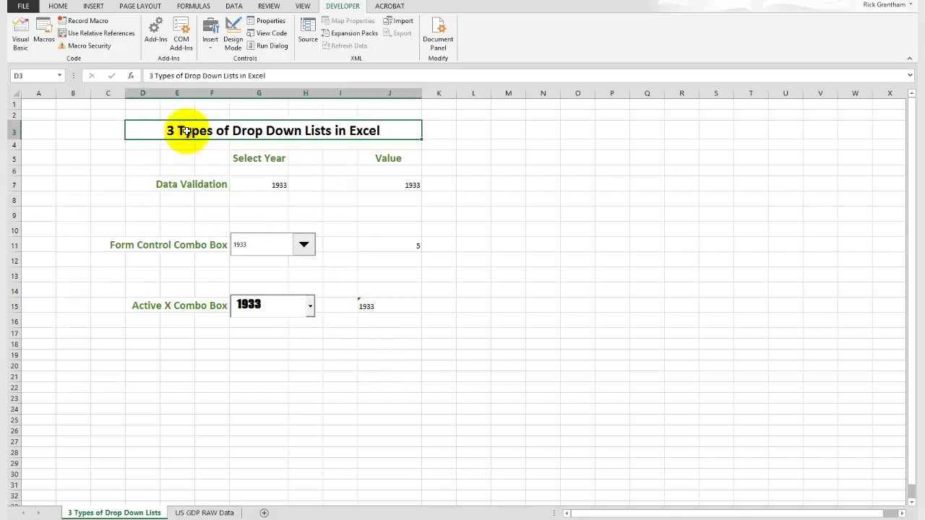